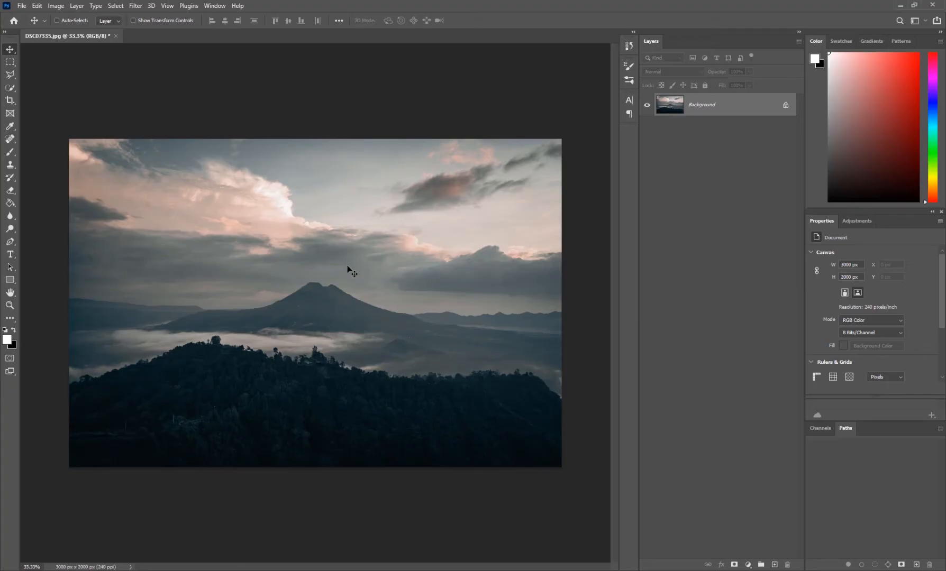
Add a new layer above the Background and fill it with white using the Paint Bucket
{"action": "key", "text": "z"}
{"action": "left_click", "coordinate": [359, 311], "text": "alt"}
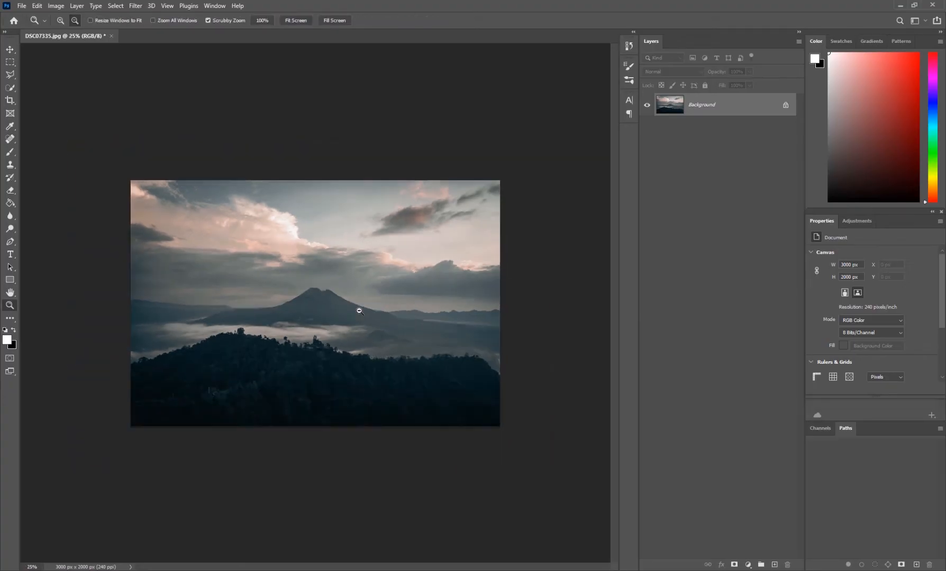
{"action": "key", "text": "v"}
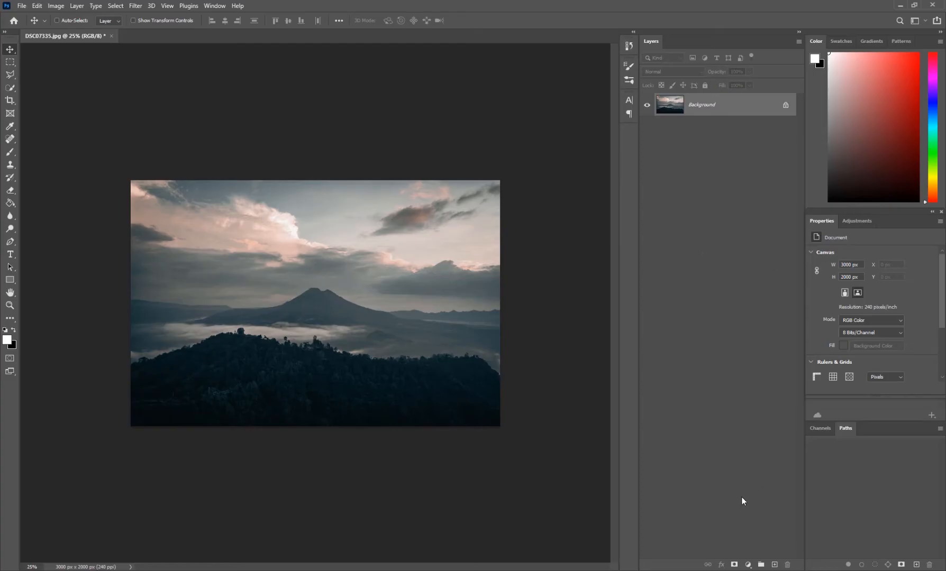
{"action": "left_click", "coordinate": [774, 565]}
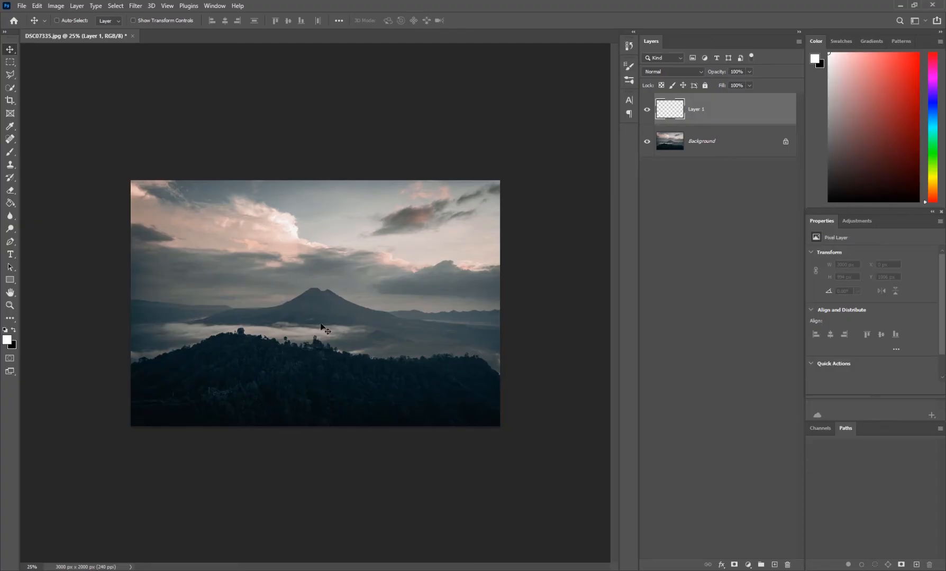
{"action": "left_click", "coordinate": [10, 203]}
{"action": "left_click", "coordinate": [318, 289]}
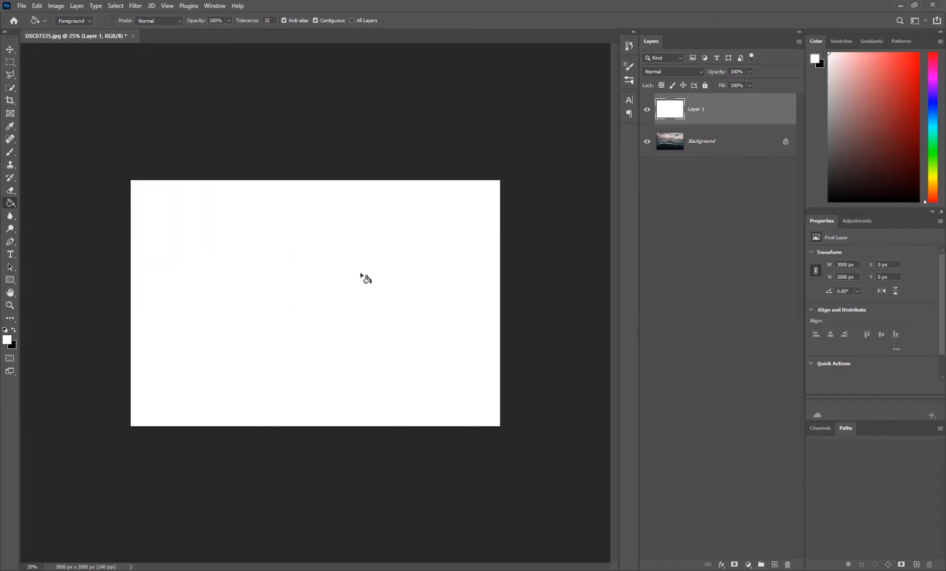
{"action": "left_click", "coordinate": [10, 50]}
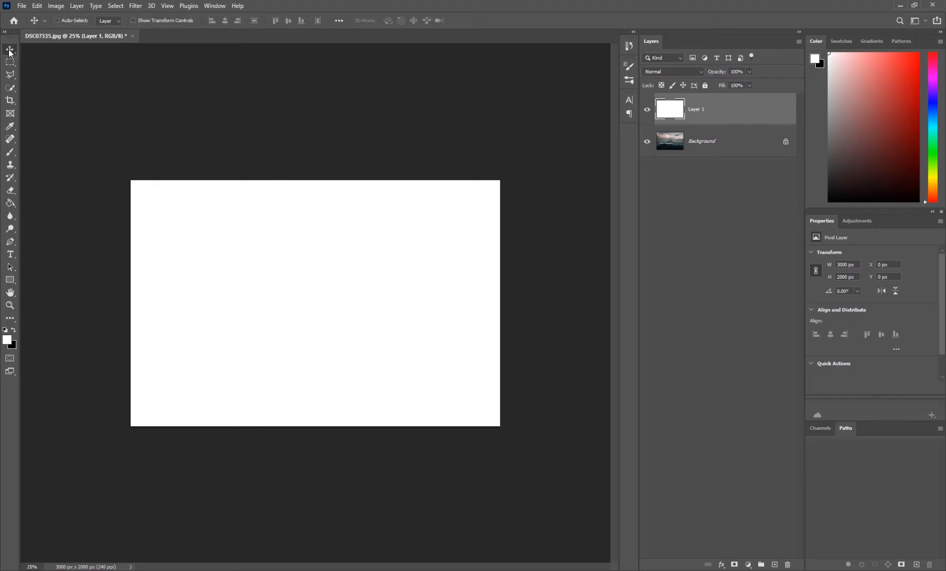
Render Difference Clouds on the white layer
{"action": "left_click", "coordinate": [135, 7]}
{"action": "mouse_move", "coordinate": [180, 197]}
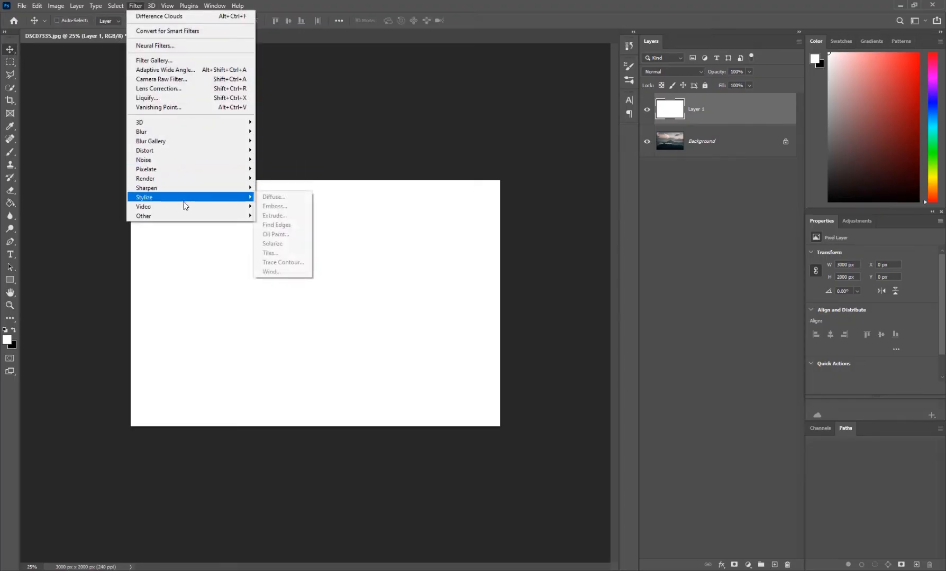
{"action": "mouse_move", "coordinate": [191, 180]}
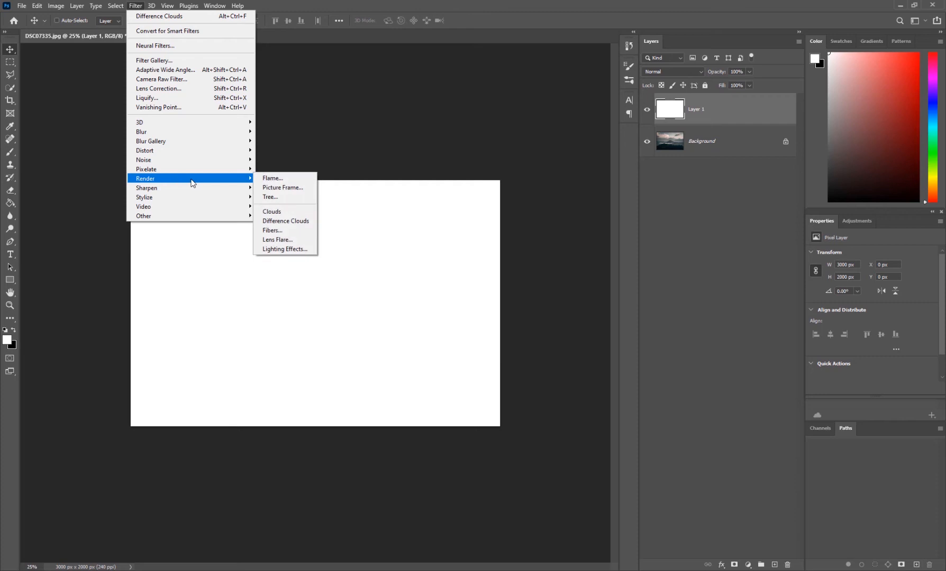
{"action": "left_click", "coordinate": [290, 222]}
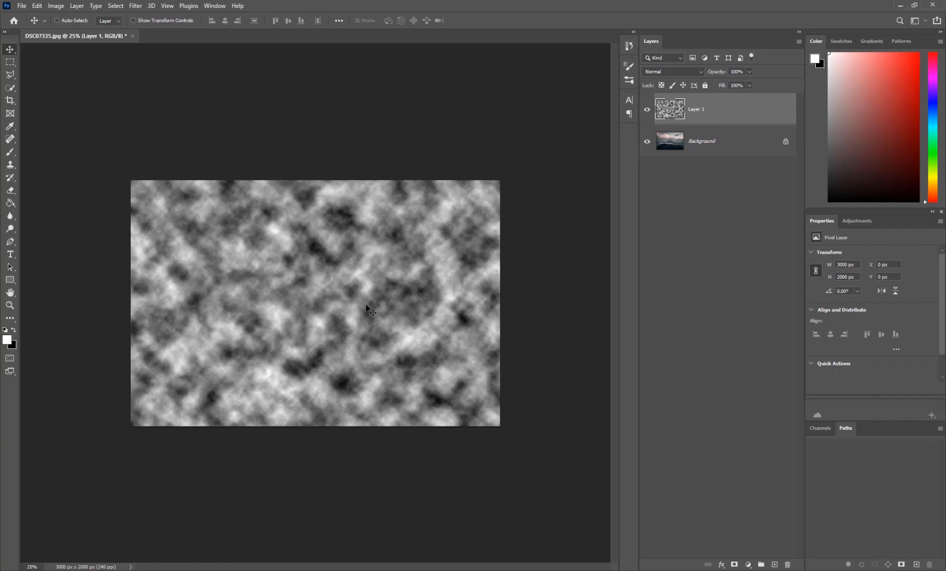
Transform the clouds layer in Perspective, spreading its lower corners outward to about 671% width
{"action": "key", "text": "z"}
{"action": "left_click", "coordinate": [327, 281], "text": "alt"}
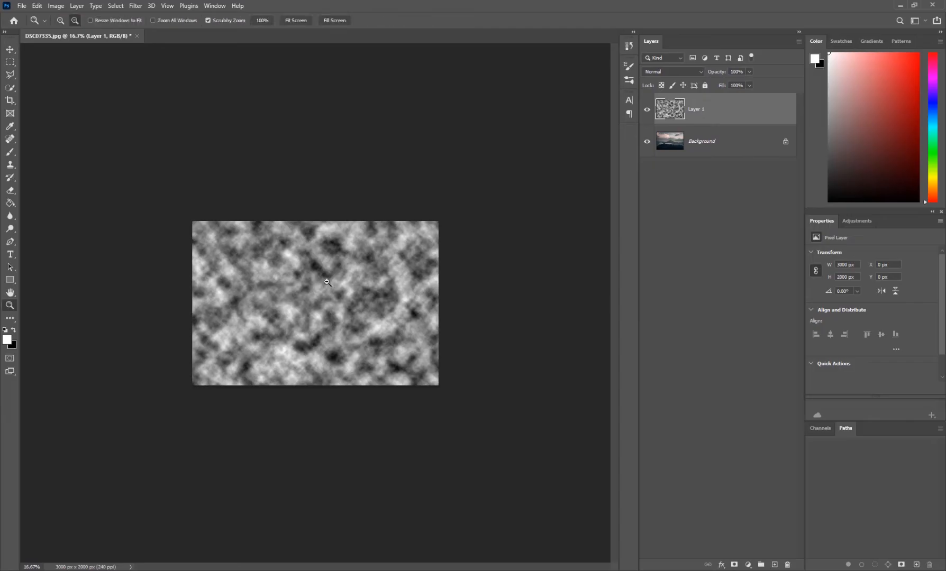
{"action": "left_click", "coordinate": [327, 282], "text": "alt"}
{"action": "left_click", "coordinate": [327, 282], "text": "alt"}
{"action": "left_click", "coordinate": [327, 282], "text": "alt"}
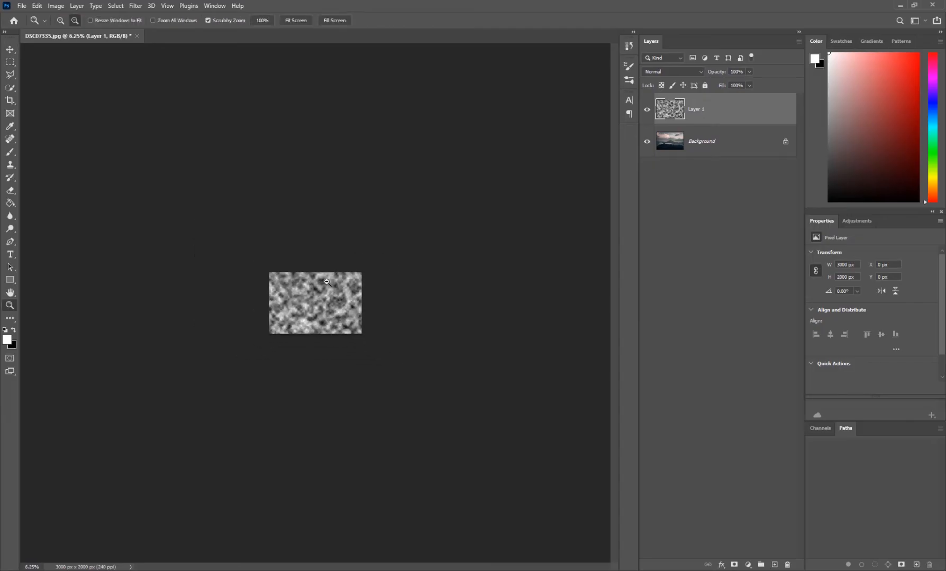
{"action": "key", "text": "v"}
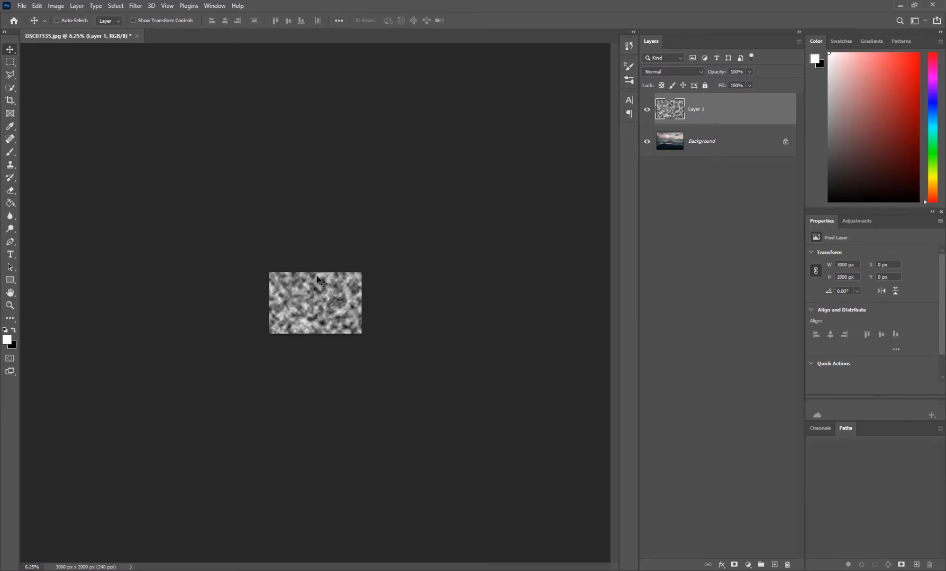
{"action": "key", "text": "ctrl+a"}
{"action": "key", "text": "ctrl+t"}
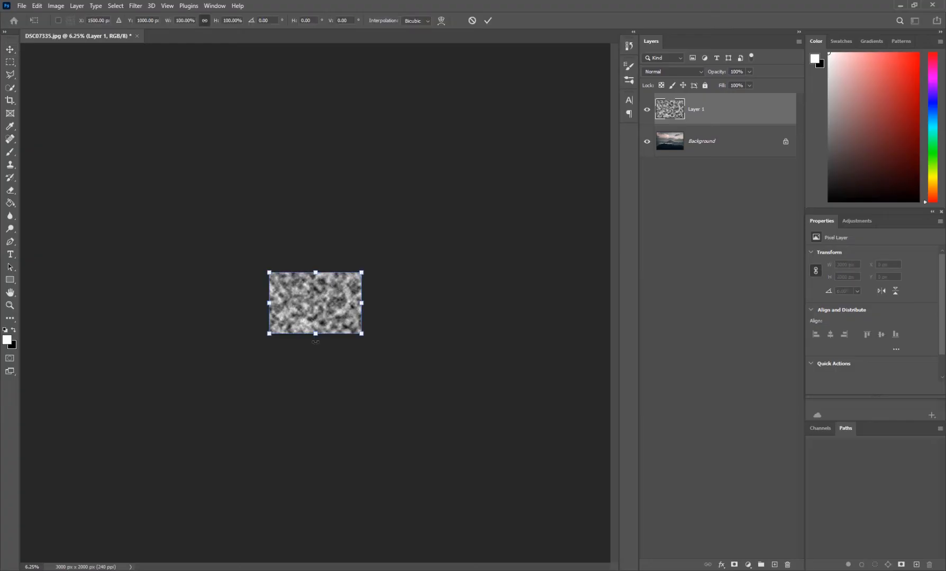
{"action": "right_click", "coordinate": [318, 298]}
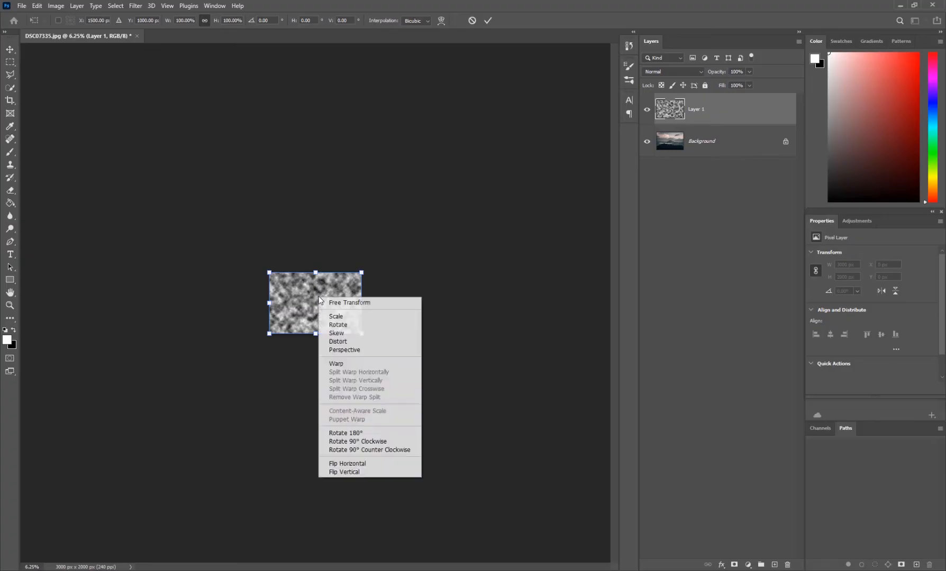
{"action": "left_click", "coordinate": [368, 350]}
{"action": "left_click_drag", "start_coordinate": [363, 337], "coordinate": [630, 313]}
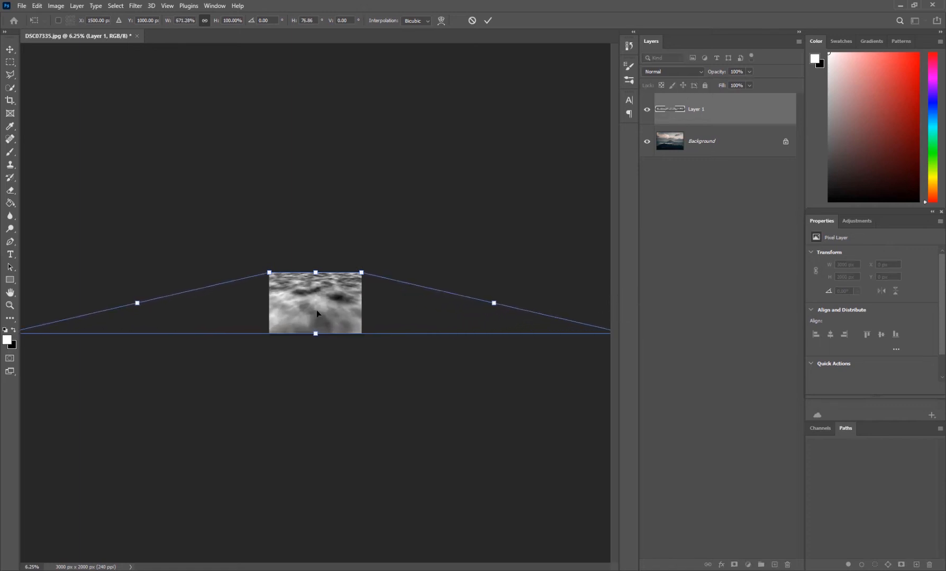
Move the perspective clouds down so their upper edge lies across the lower sky, and commit the transform
{"action": "left_click_drag", "start_coordinate": [320, 296], "coordinate": [316, 356]}
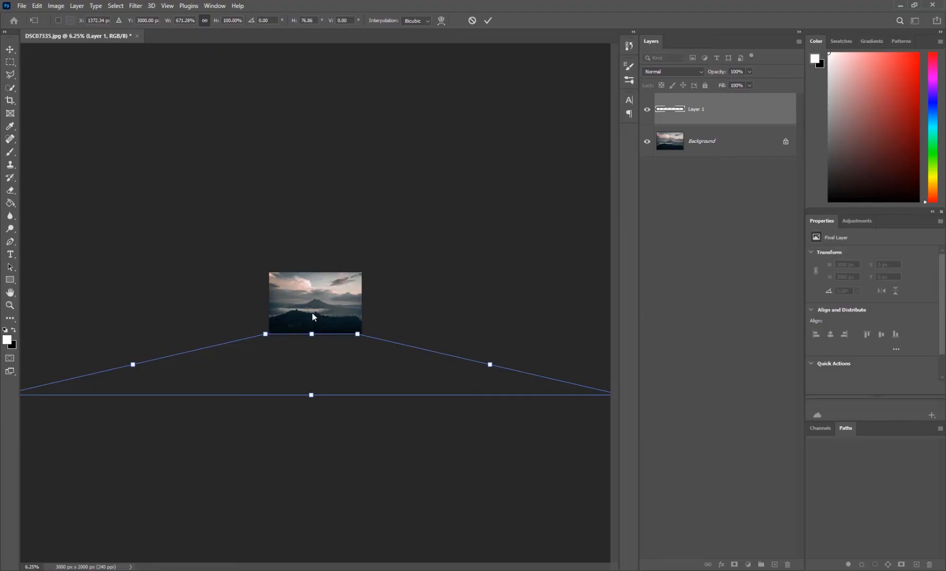
{"action": "left_click_drag", "start_coordinate": [319, 364], "coordinate": [319, 334]}
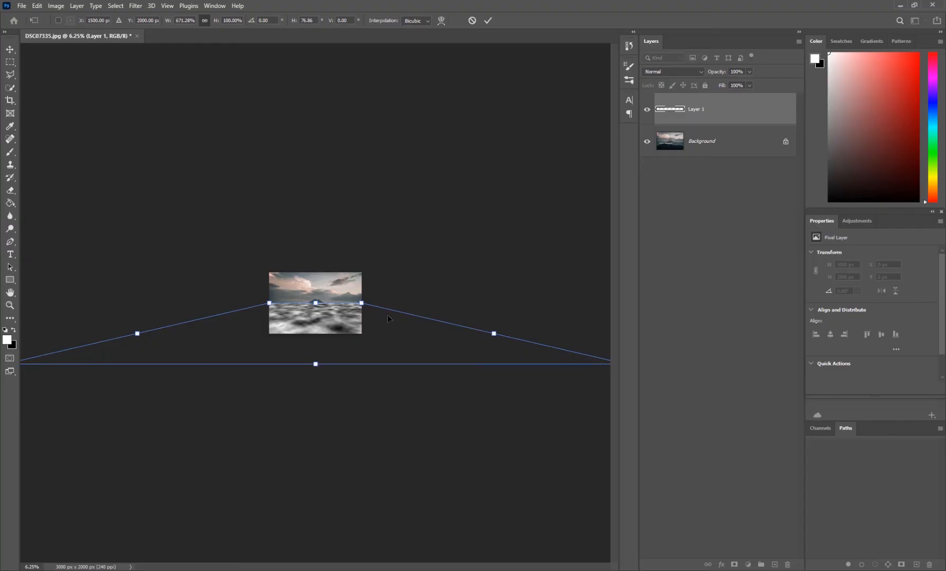
{"action": "left_click_drag", "start_coordinate": [337, 328], "coordinate": [330, 321]}
{"action": "key", "text": "Return"}
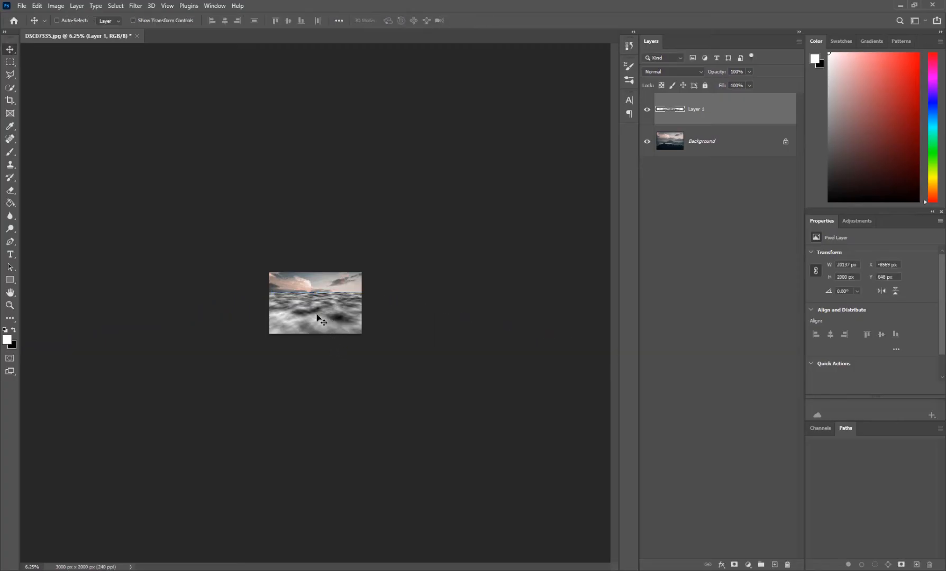
Nudge the clouds layer slightly down to a Y position of about 672 px
{"action": "key", "text": "z"}
{"action": "left_click", "coordinate": [321, 320]}
{"action": "left_click", "coordinate": [326, 322]}
{"action": "key", "text": "v"}
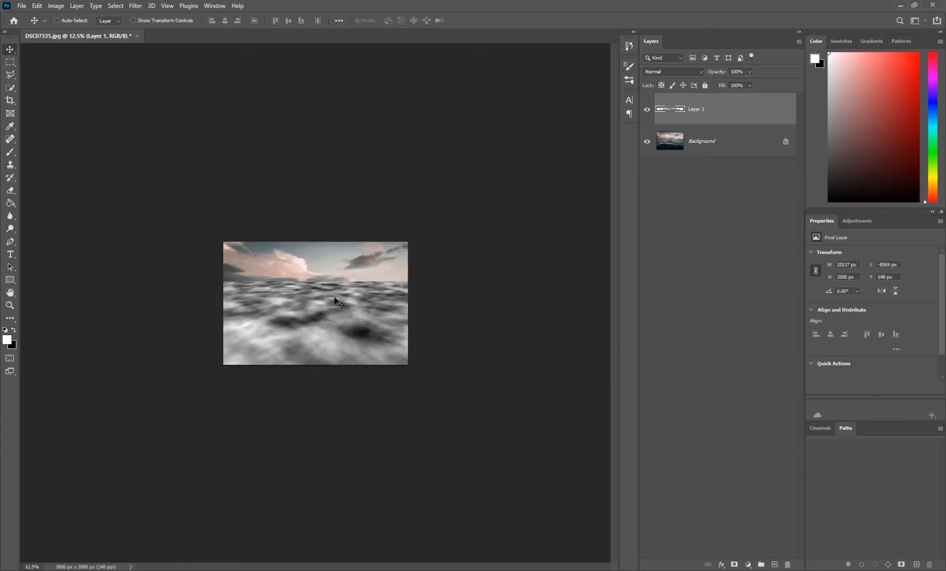
{"action": "mouse_move", "coordinate": [347, 317]}
{"action": "left_mouse_down"}
{"action": "mouse_move", "coordinate": [346, 372]}
{"action": "mouse_move", "coordinate": [347, 318]}
{"action": "left_mouse_up"}
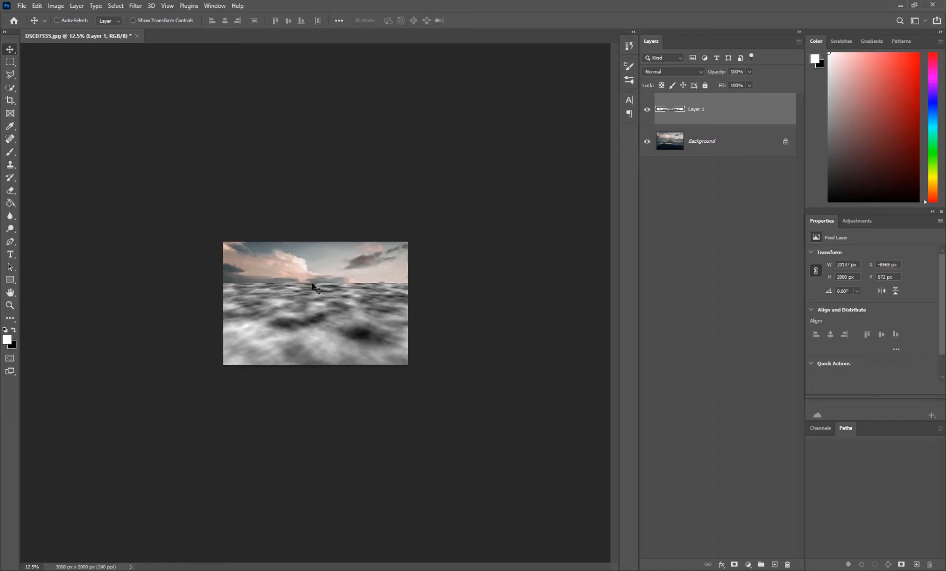
Add a layer mask to the clouds layer and invert it to black
{"action": "left_click", "coordinate": [735, 565]}
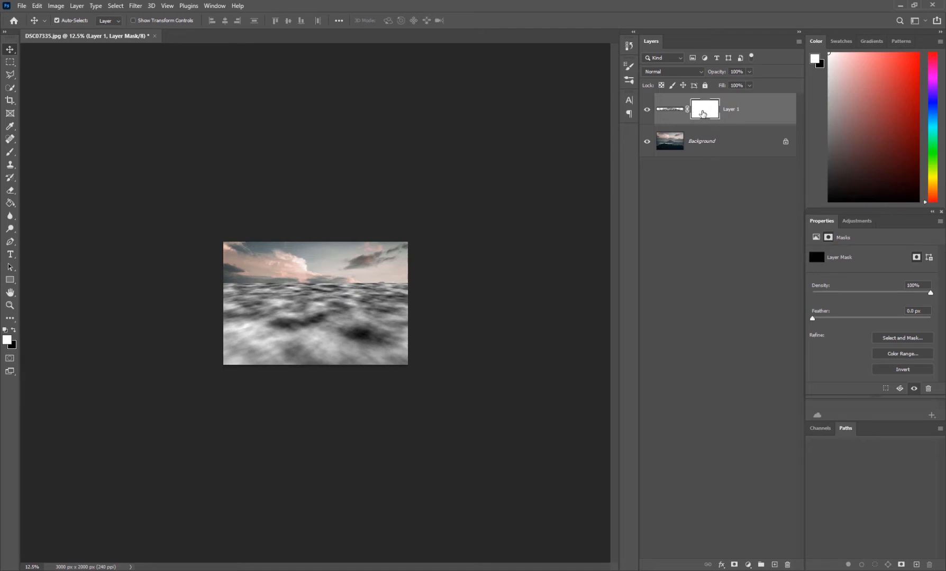
{"action": "key", "text": "ctrl+i"}
{"action": "key", "text": "z"}
{"action": "left_click", "coordinate": [321, 346]}
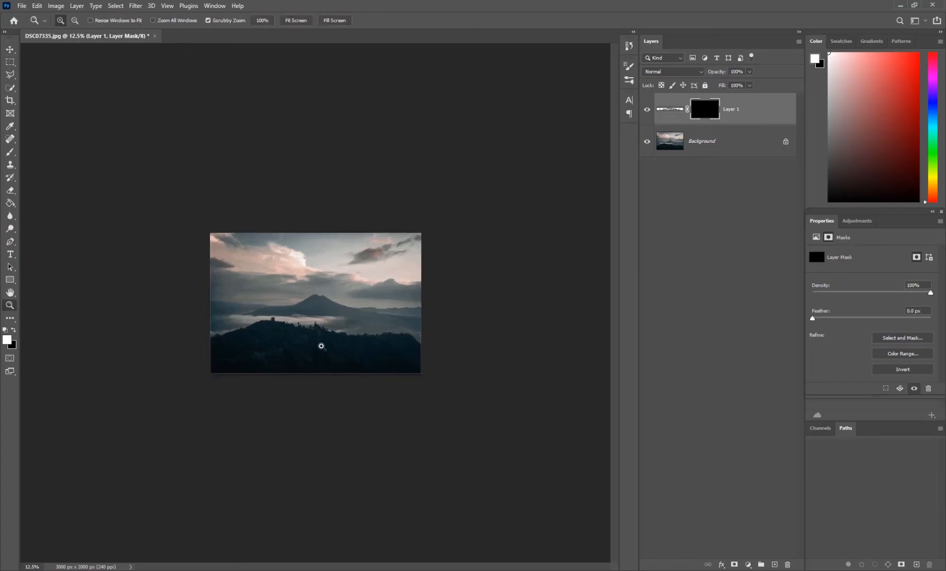
{"action": "left_click", "coordinate": [321, 346]}
{"action": "key", "text": "v"}
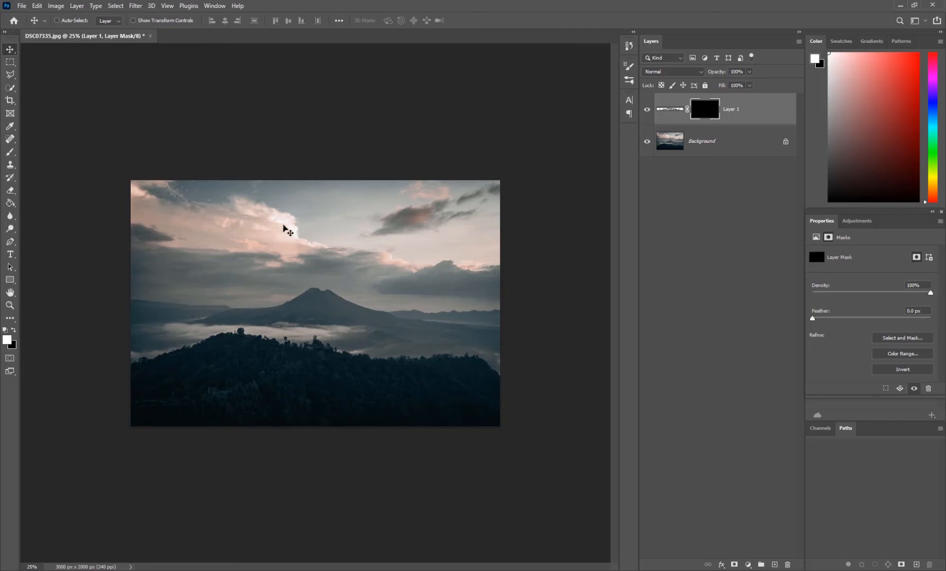
Choose the Soft Round brush at about 124 px, then make and undo a test stroke on the mask
{"action": "key", "text": "b"}
{"action": "right_click", "coordinate": [496, 349]}
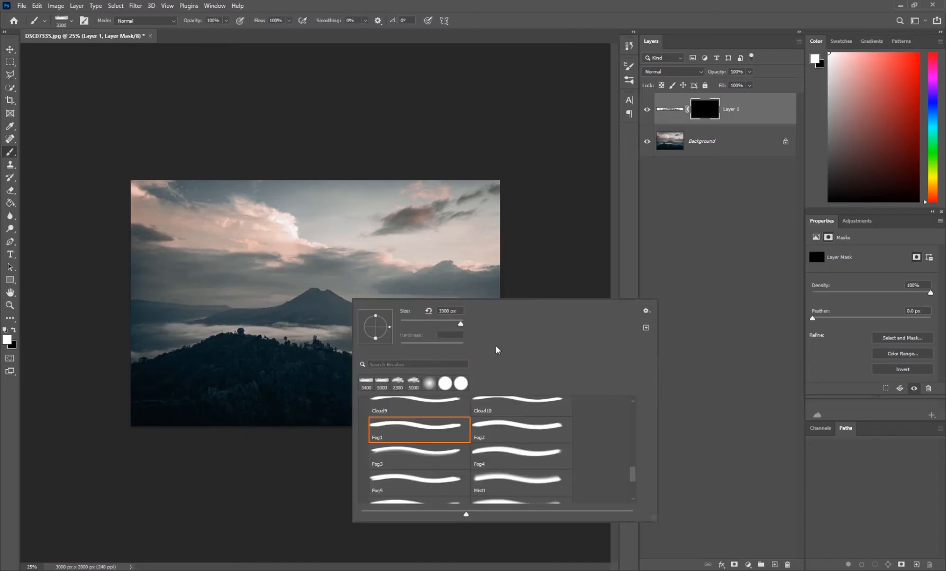
{"action": "scroll", "coordinate": [629, 461], "scroll_direction": "up", "scroll_amount": 2}
{"action": "left_click_drag", "start_coordinate": [629, 461], "coordinate": [637, 414]}
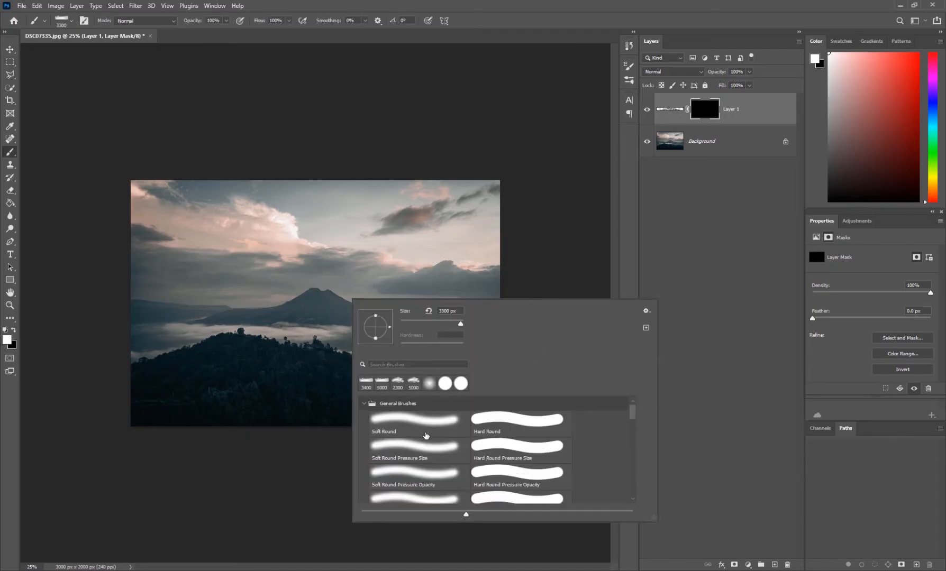
{"action": "left_click", "coordinate": [458, 429]}
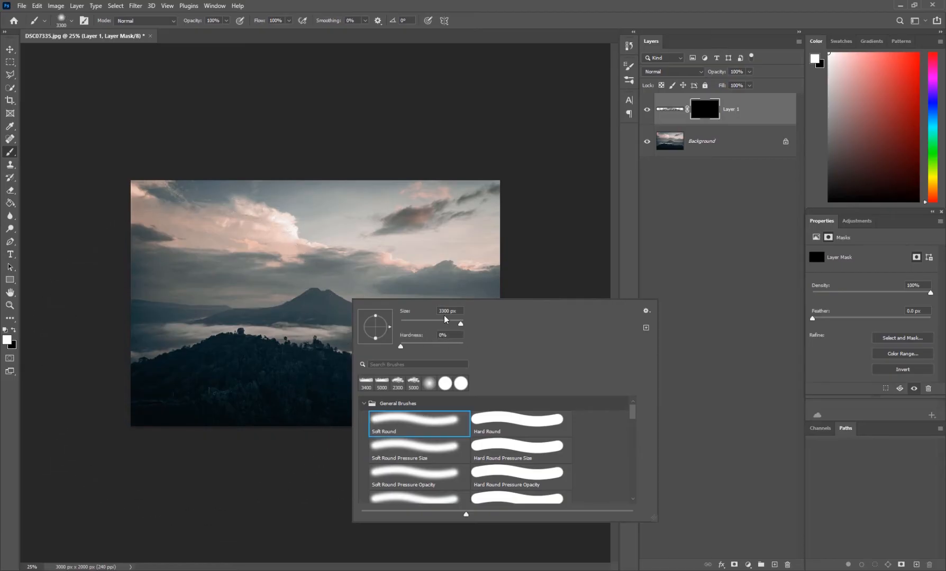
{"action": "left_click_drag", "start_coordinate": [445, 321], "coordinate": [417, 323]}
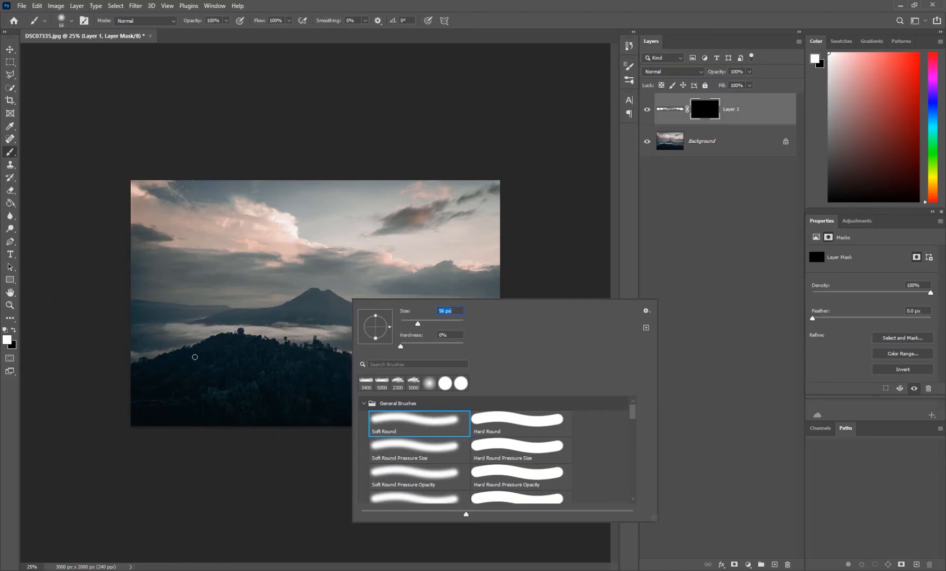
{"action": "left_click", "coordinate": [435, 322]}
{"action": "left_click_drag", "start_coordinate": [242, 418], "coordinate": [277, 404]}
{"action": "key", "text": "ctrl+z"}
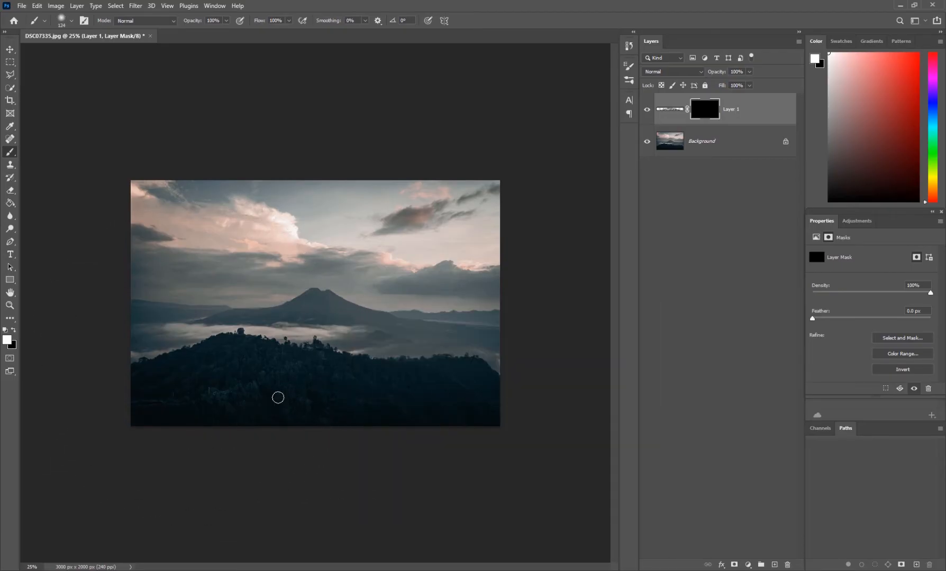
Paint fog into the mask along the photo's lower edge with a 600 px white brush at 20% opacity
{"action": "key", "text": "bracketright"}
{"action": "key", "text": "bracketright"}
{"action": "key", "text": "bracketright"}
{"action": "key", "text": "bracketright"}
{"action": "key", "text": "bracketright"}
{"action": "key", "text": "bracketright"}
{"action": "key", "text": "bracketright"}
{"action": "key", "text": "bracketright"}
{"action": "key", "text": "bracketright"}
{"action": "key", "text": "bracketright"}
{"action": "key", "text": "2"}
{"action": "left_click", "coordinate": [226, 21]}
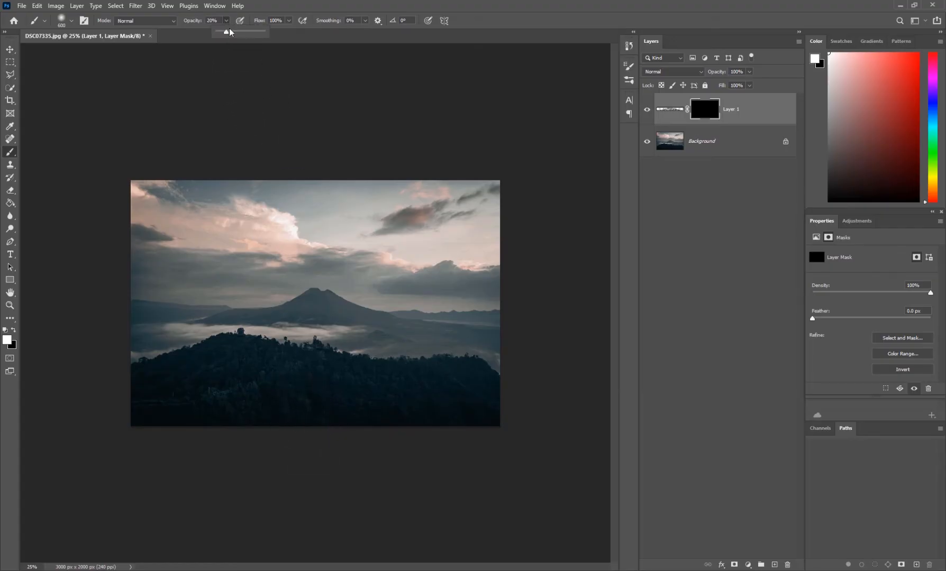
{"action": "mouse_move", "coordinate": [247, 447]}
{"action": "left_mouse_down"}
{"action": "mouse_move", "coordinate": [352, 436]}
{"action": "mouse_move", "coordinate": [493, 437]}
{"action": "mouse_move", "coordinate": [343, 427]}
{"action": "mouse_move", "coordinate": [133, 473]}
{"action": "mouse_move", "coordinate": [407, 465]}
{"action": "mouse_move", "coordinate": [473, 439]}
{"action": "mouse_move", "coordinate": [317, 422]}
{"action": "mouse_move", "coordinate": [71, 460]}
{"action": "mouse_move", "coordinate": [201, 456]}
{"action": "mouse_move", "coordinate": [352, 419]}
{"action": "mouse_move", "coordinate": [569, 440]}
{"action": "mouse_move", "coordinate": [607, 459]}
{"action": "left_mouse_up"}
{"action": "key", "text": "ctrl+z"}
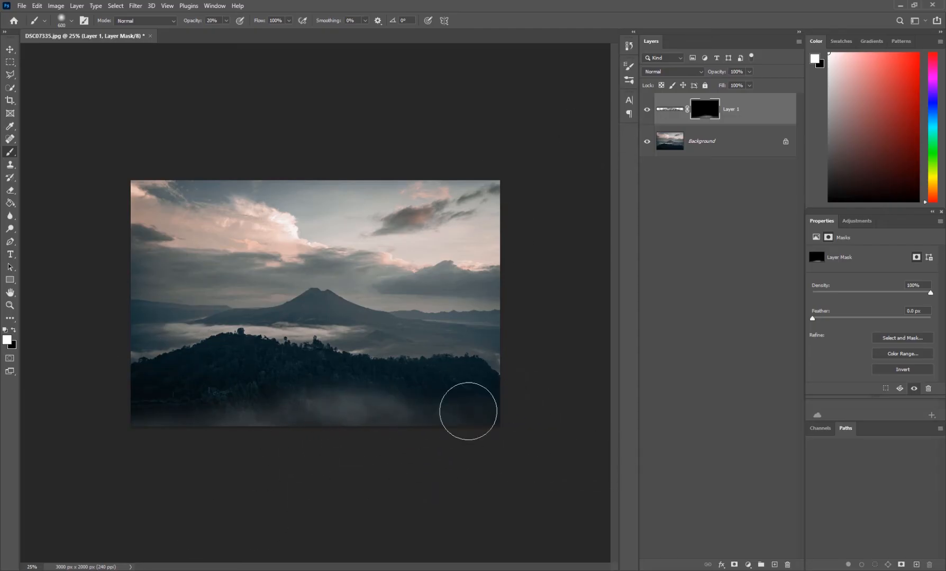
Set the clouds layer's blend mode to Screen
{"action": "left_click", "coordinate": [669, 110]}
{"action": "left_click", "coordinate": [677, 72]}
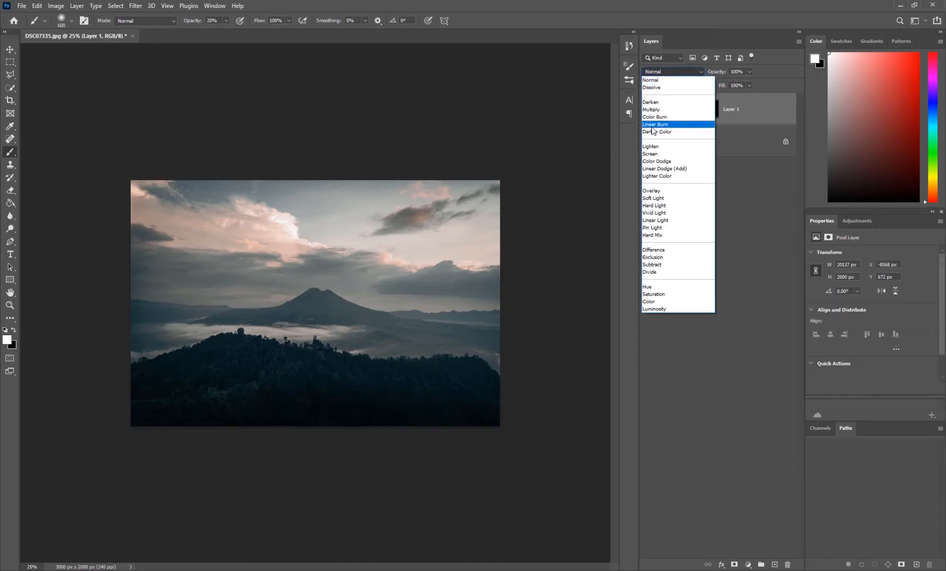
{"action": "left_click", "coordinate": [656, 147]}
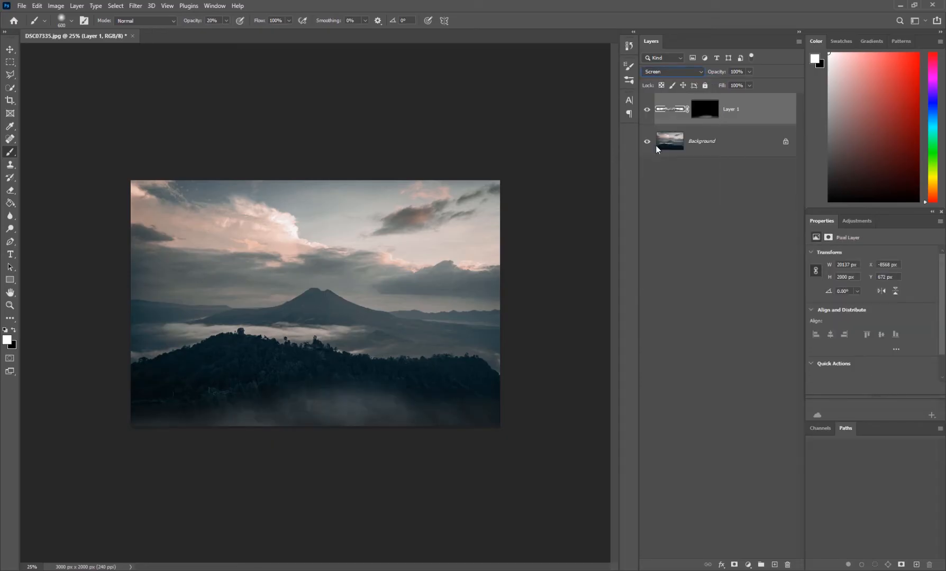
Paint more fog on the layer mask over the dark hill's left slope, lower right corner and right slope
{"action": "left_click", "coordinate": [704, 111]}
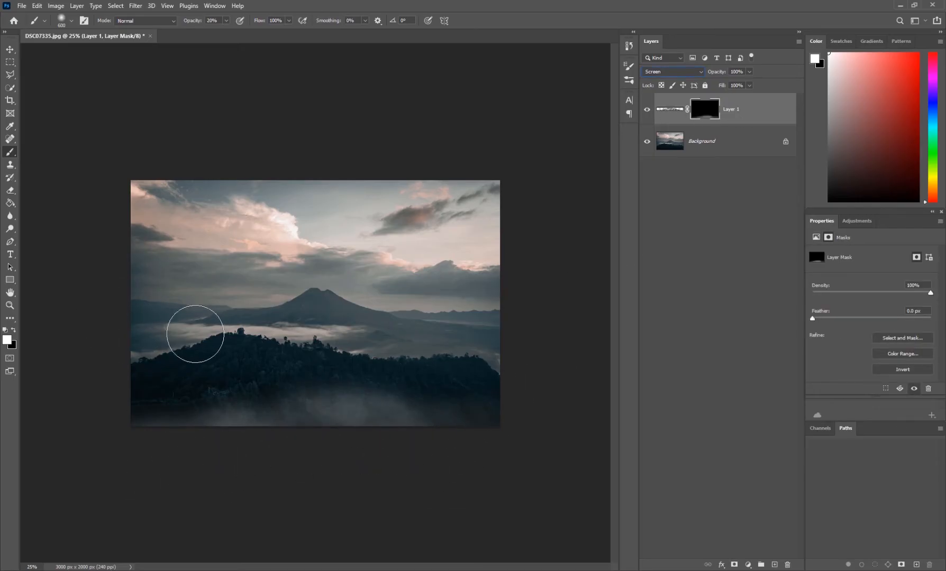
{"action": "left_click", "coordinate": [167, 354]}
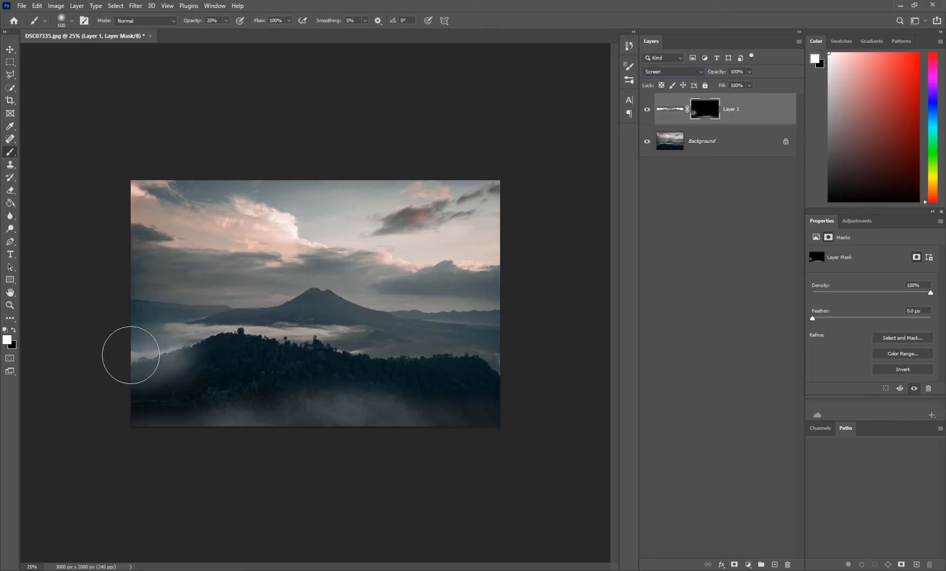
{"action": "left_click", "coordinate": [170, 378]}
{"action": "left_click_drag", "start_coordinate": [439, 431], "coordinate": [477, 424]}
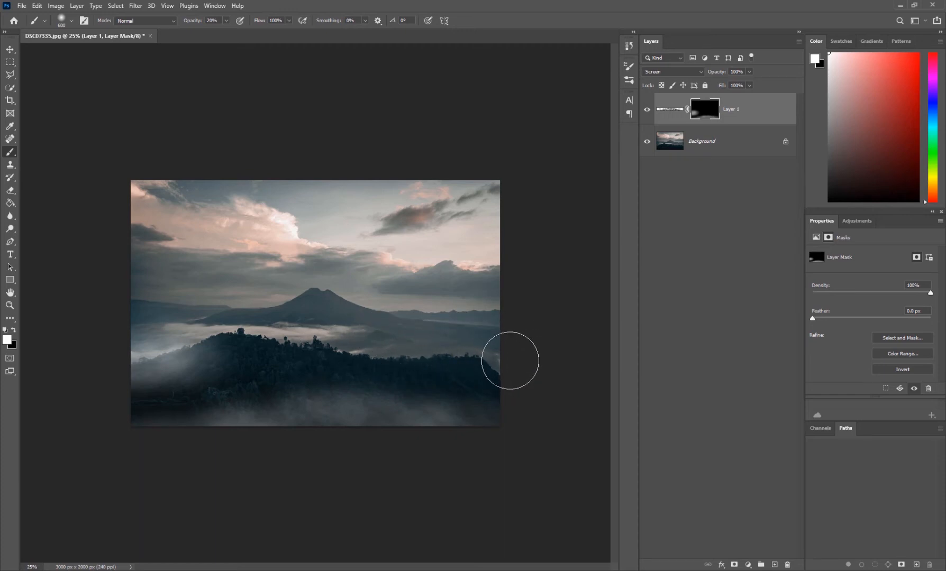
{"action": "left_click_drag", "start_coordinate": [499, 346], "coordinate": [377, 353]}
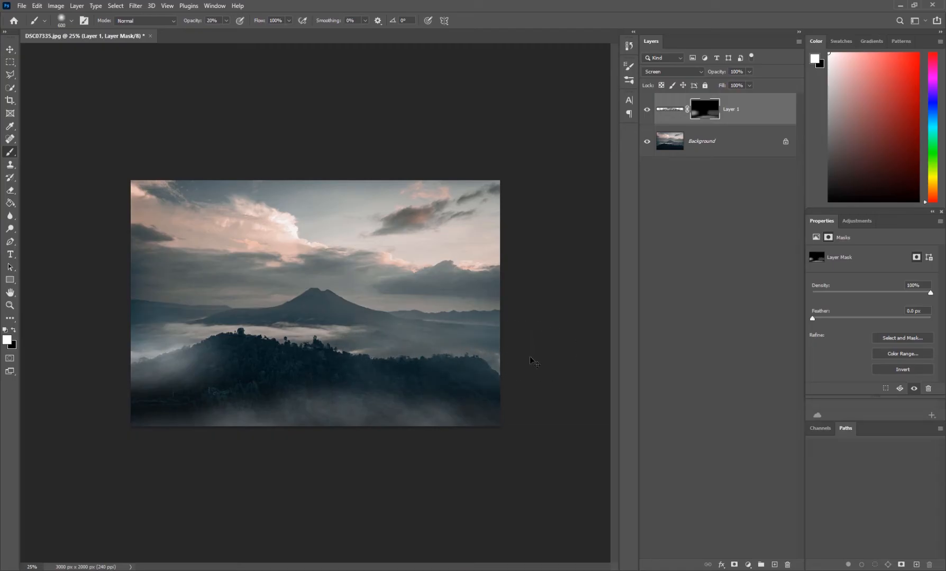
Undo the last mask stroke and paint fog along the dark hill's right ridge with a 400 px white brush
{"action": "key", "text": "ctrl+z"}
{"action": "key", "text": "bracketleft"}
{"action": "key", "text": "bracketleft"}
{"action": "mouse_move", "coordinate": [513, 342]}
{"action": "left_mouse_down"}
{"action": "mouse_move", "coordinate": [376, 348]}
{"action": "mouse_move", "coordinate": [522, 358]}
{"action": "mouse_move", "coordinate": [291, 346]}
{"action": "left_mouse_up"}
{"action": "left_click_drag", "start_coordinate": [500, 346], "coordinate": [336, 347]}
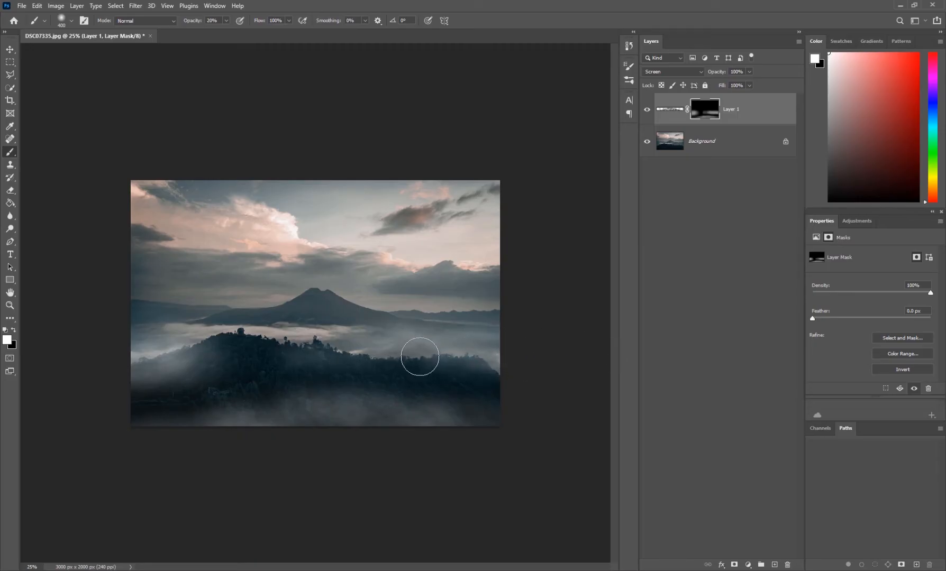
Paint black on the layer mask at 100% opacity to remove fog from the hill's right slope, and reduce the brush to 200 px
{"action": "key", "text": "x"}
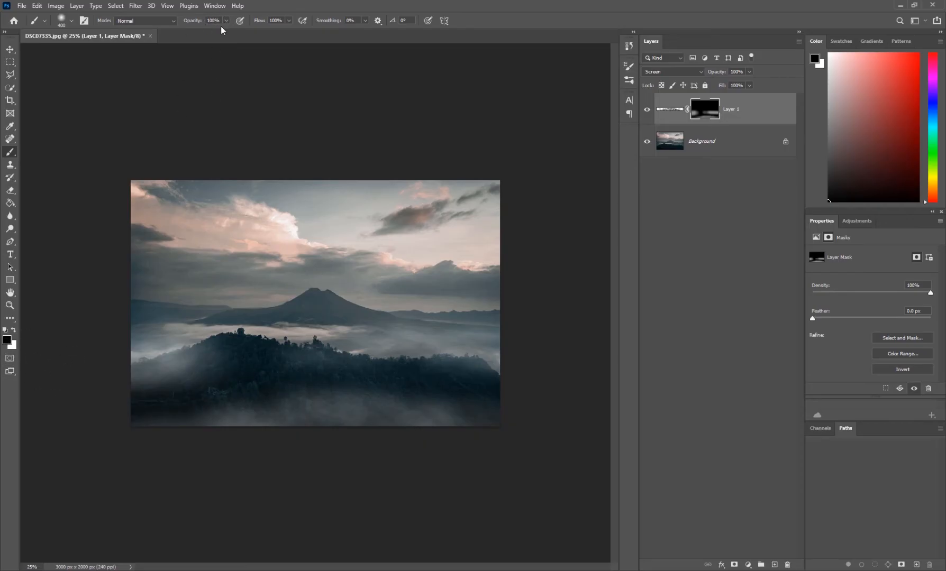
{"action": "mouse_move", "coordinate": [306, 367]}
{"action": "left_mouse_down"}
{"action": "mouse_move", "coordinate": [293, 369]}
{"action": "mouse_move", "coordinate": [474, 372]}
{"action": "left_mouse_up"}
{"action": "key", "text": "bracketleft"}
{"action": "key", "text": "bracketleft"}
{"action": "key", "text": "bracketleft"}
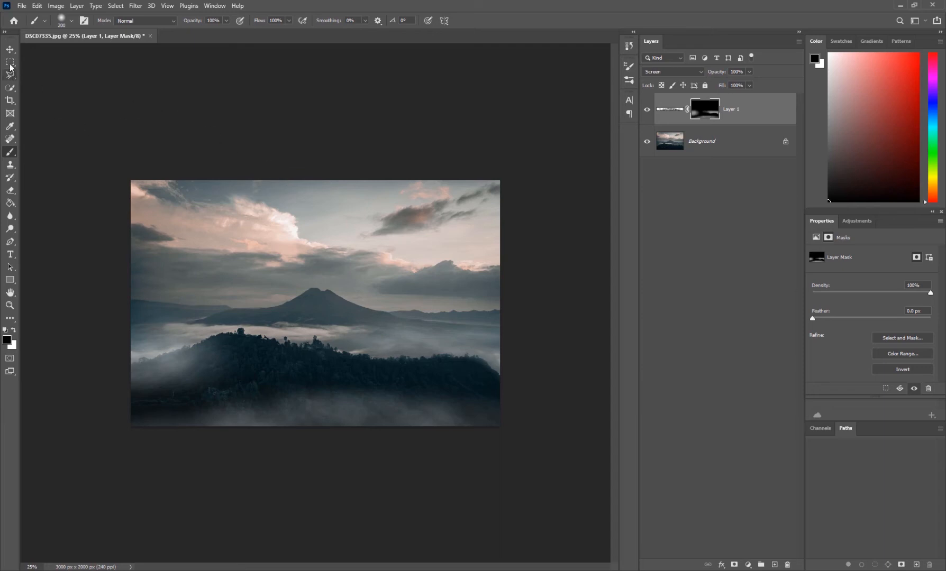
Unlock the Background layer and select the dark foreground hill on it with the Quick Selection tool
{"action": "left_click", "coordinate": [10, 88]}
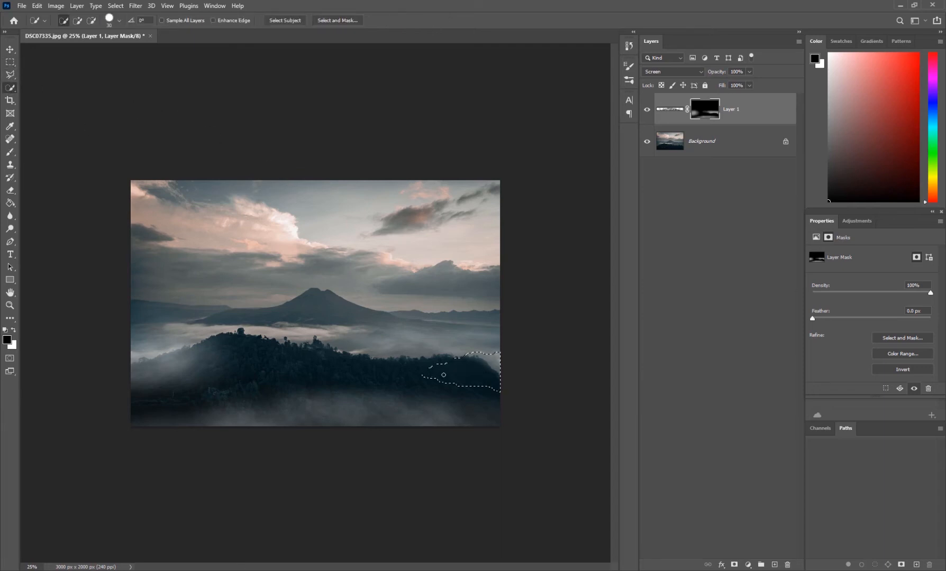
{"action": "left_click_drag", "start_coordinate": [360, 369], "coordinate": [350, 371]}
{"action": "key", "text": "ctrl+d"}
{"action": "left_click", "coordinate": [673, 144]}
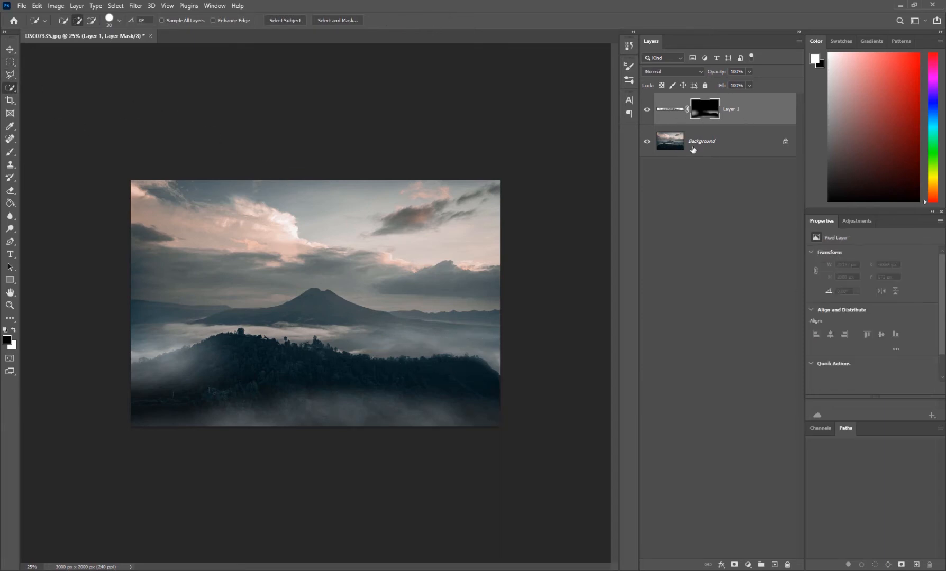
{"action": "left_click", "coordinate": [786, 141]}
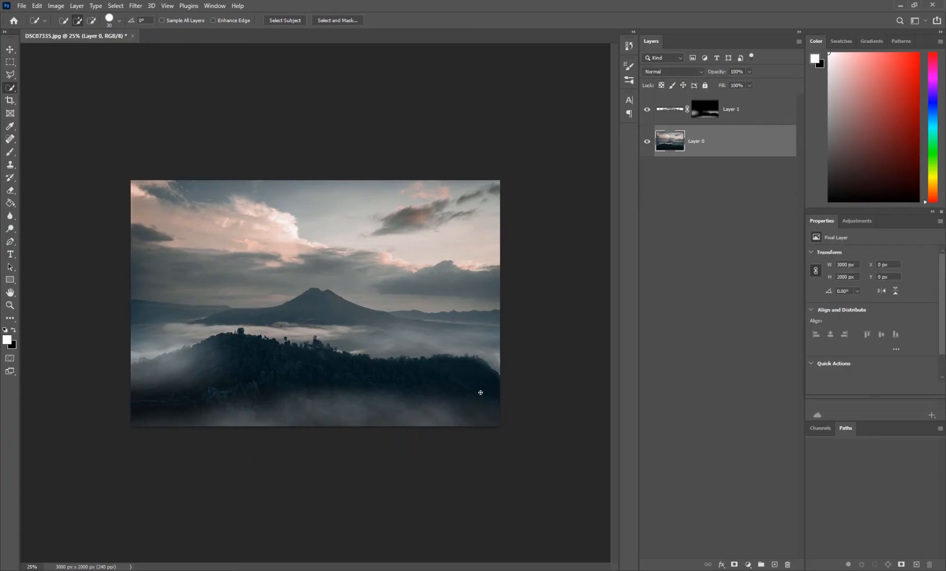
{"action": "left_click_drag", "start_coordinate": [381, 379], "coordinate": [354, 372]}
Deselect the hill and thin the fog on its left slope by painting the layer mask black with a 500 px brush at 30% opacity
{"action": "left_click", "coordinate": [708, 111]}
{"action": "key", "text": "x"}
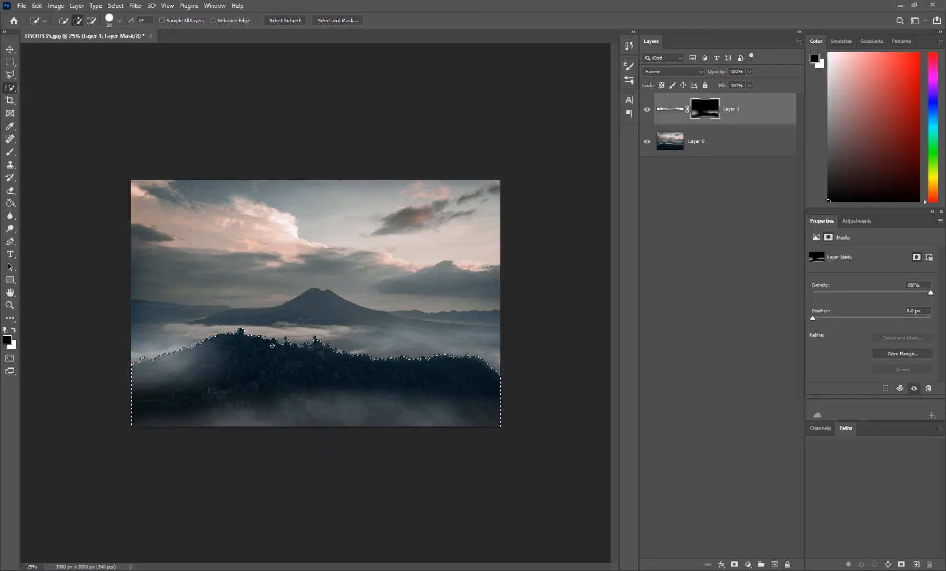
{"action": "key", "text": "b"}
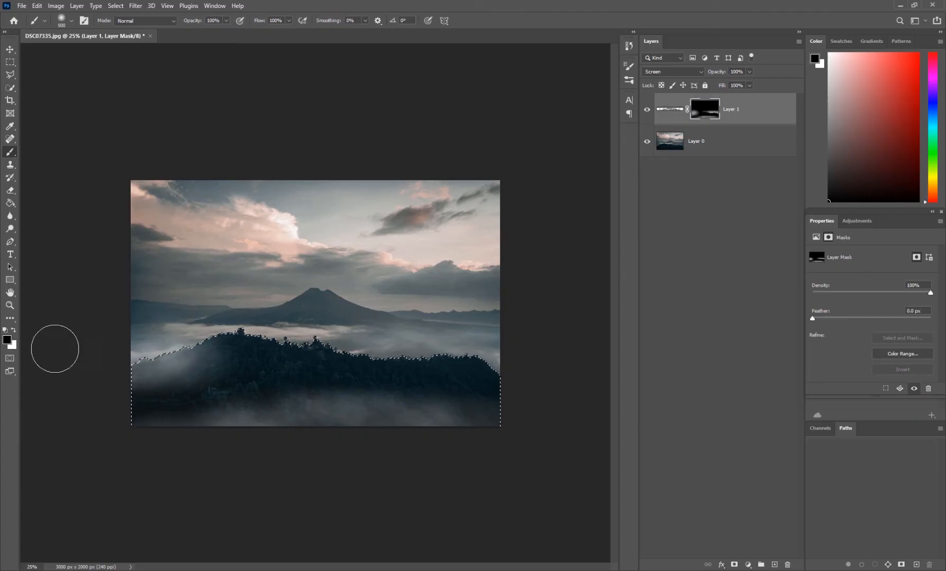
{"action": "left_click", "coordinate": [14, 330]}
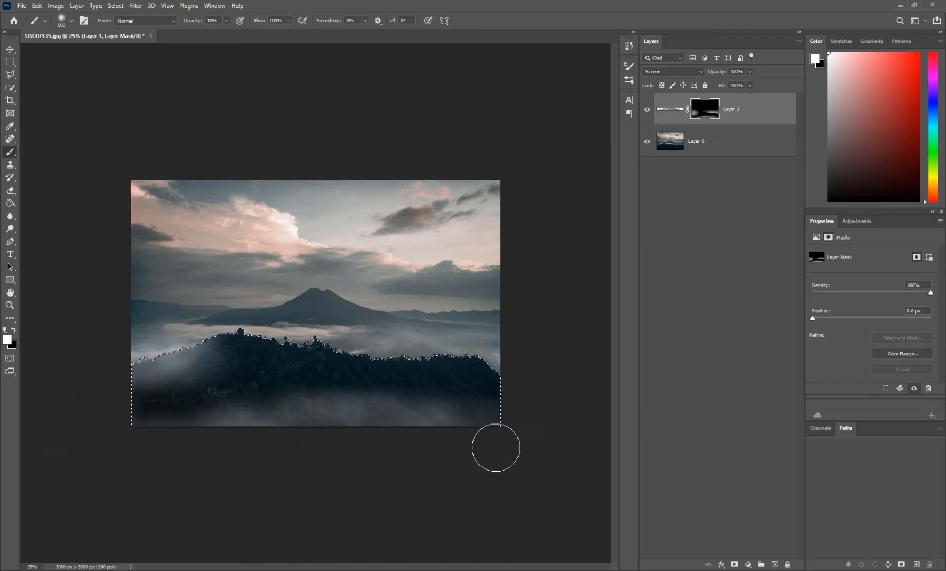
{"action": "key", "text": "ctrl+d"}
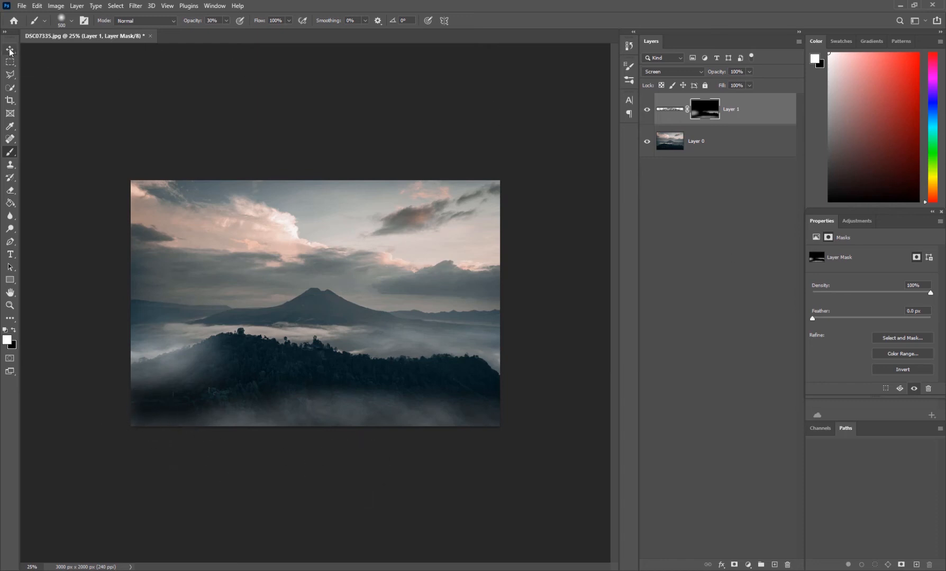
{"action": "key", "text": "x"}
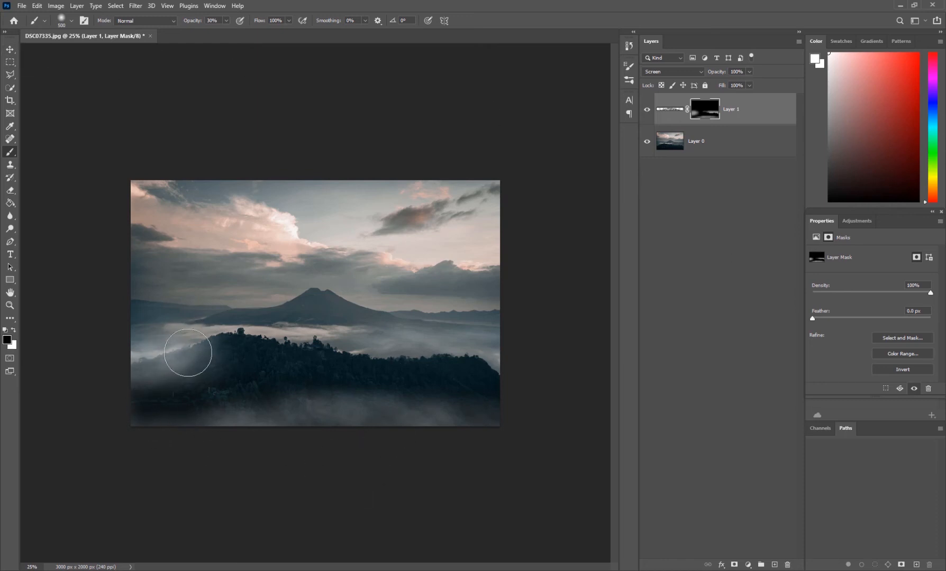
{"action": "mouse_move", "coordinate": [188, 353]}
{"action": "left_mouse_down"}
{"action": "mouse_move", "coordinate": [180, 363]}
{"action": "mouse_move", "coordinate": [74, 367]}
{"action": "mouse_move", "coordinate": [252, 347]}
{"action": "left_mouse_up"}
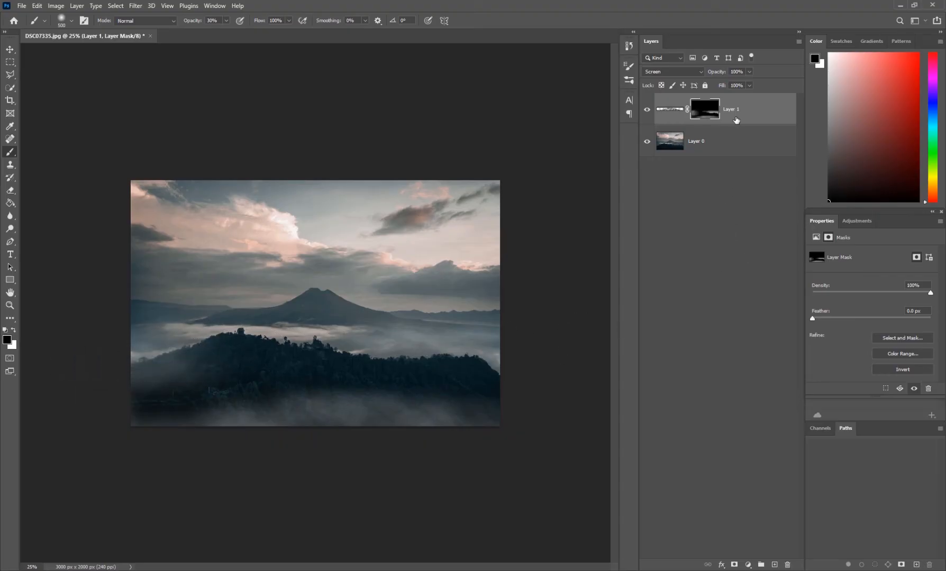
Lower the clouds layer's opacity to 80% and switch to the Move tool
{"action": "left_click", "coordinate": [671, 109]}
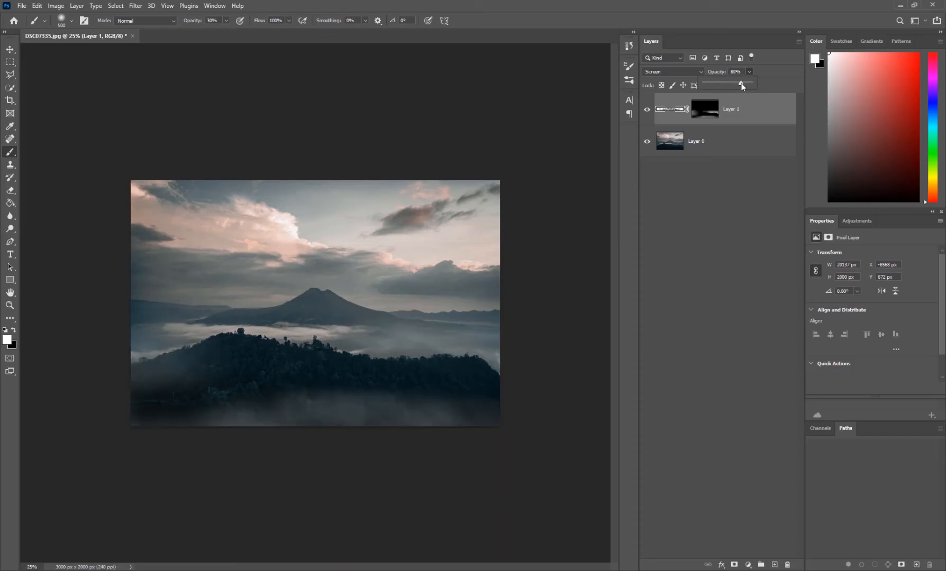
{"action": "left_click", "coordinate": [7, 47]}
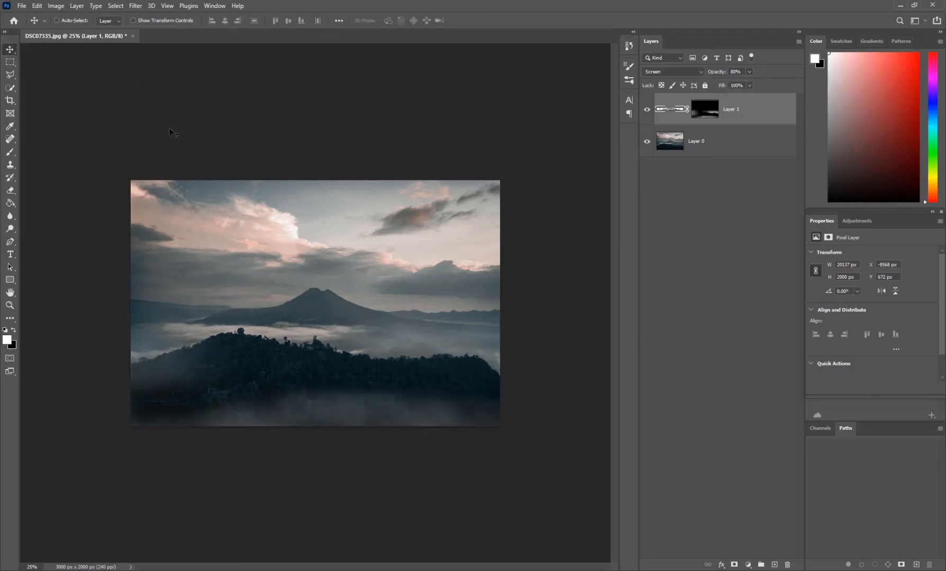
Compare the whole photo with and without the fog layer
{"action": "key", "text": "alt+space"}
{"action": "left_click", "coordinate": [339, 275], "text": "alt"}
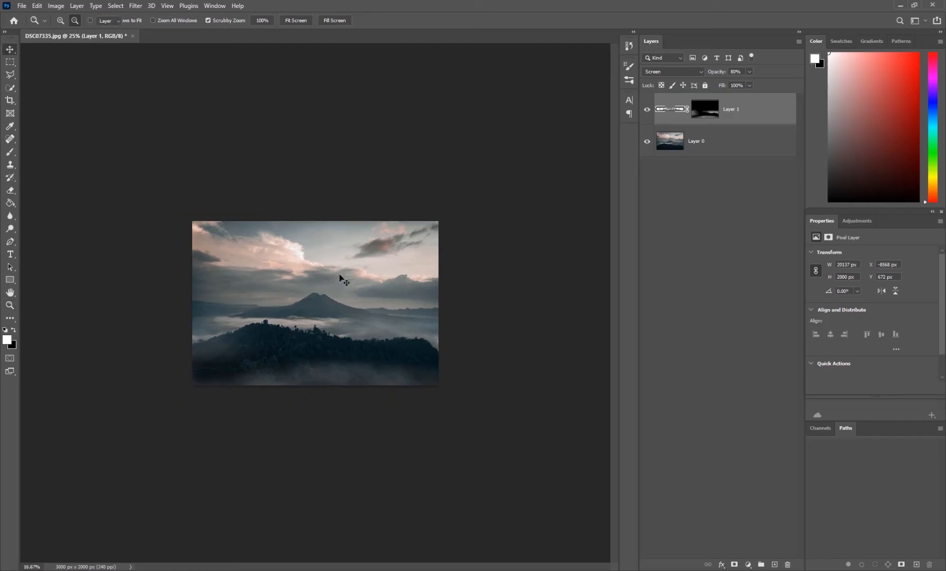
{"action": "left_click", "coordinate": [647, 111]}
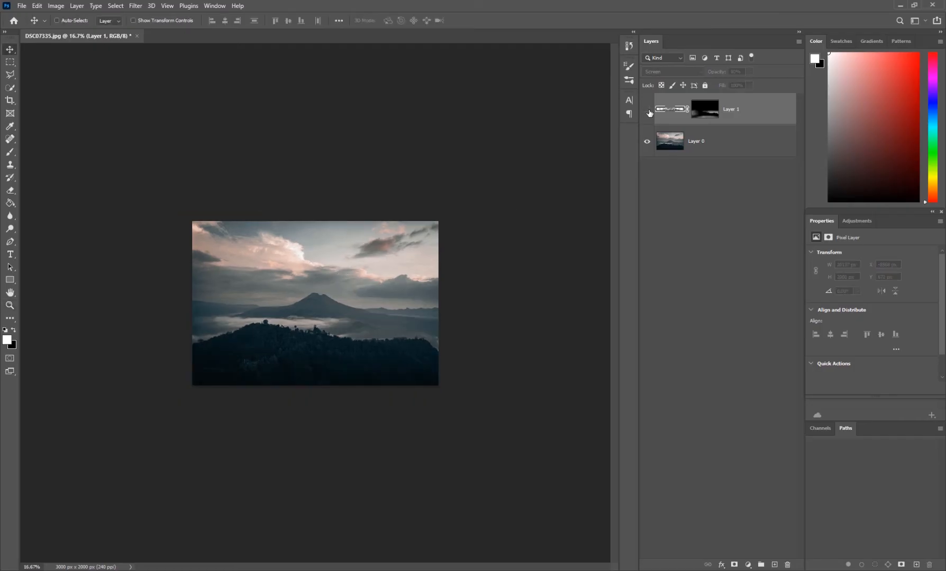
{"action": "left_click", "coordinate": [647, 110]}
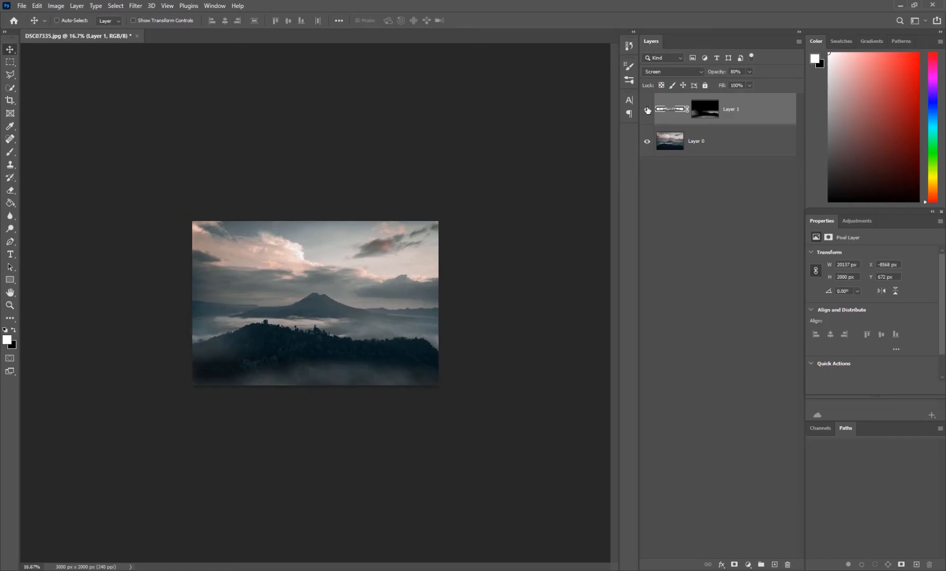
{"action": "key", "text": "ctrl+space"}
{"action": "left_click", "coordinate": [303, 362]}
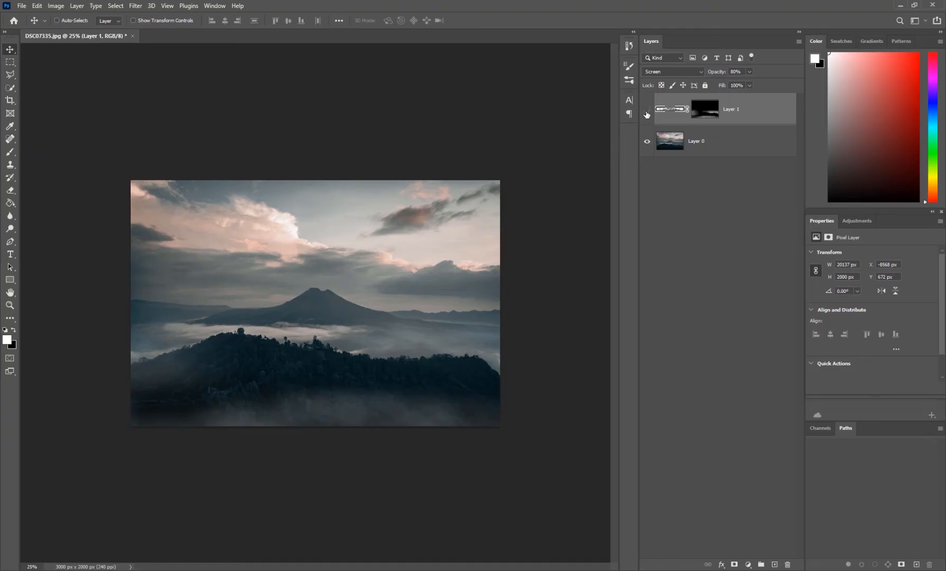
Hide the clouds layer, add a new empty layer above it, and show the Brush tool's presets
{"action": "left_click", "coordinate": [646, 112]}
{"action": "left_click", "coordinate": [774, 565]}
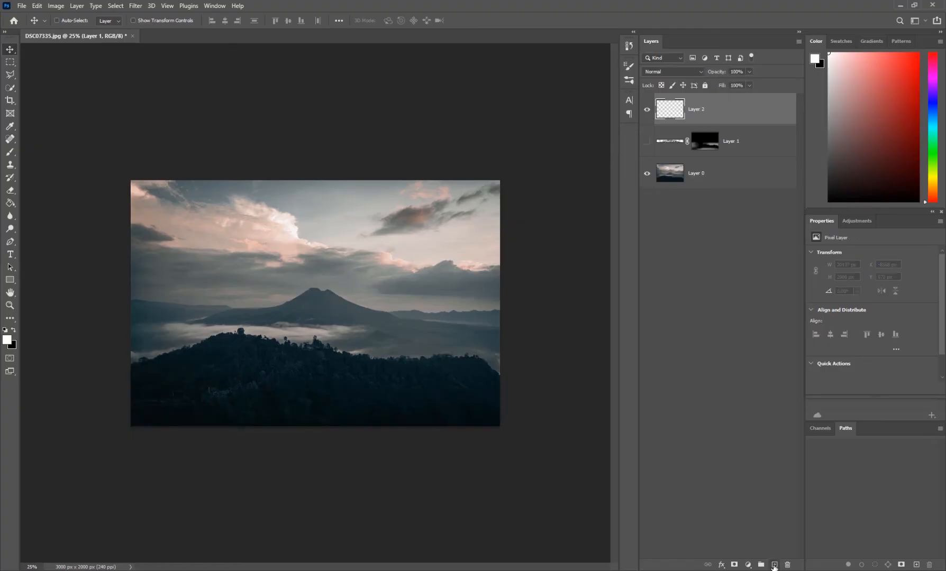
{"action": "key", "text": "b"}
{"action": "right_click", "coordinate": [309, 306]}
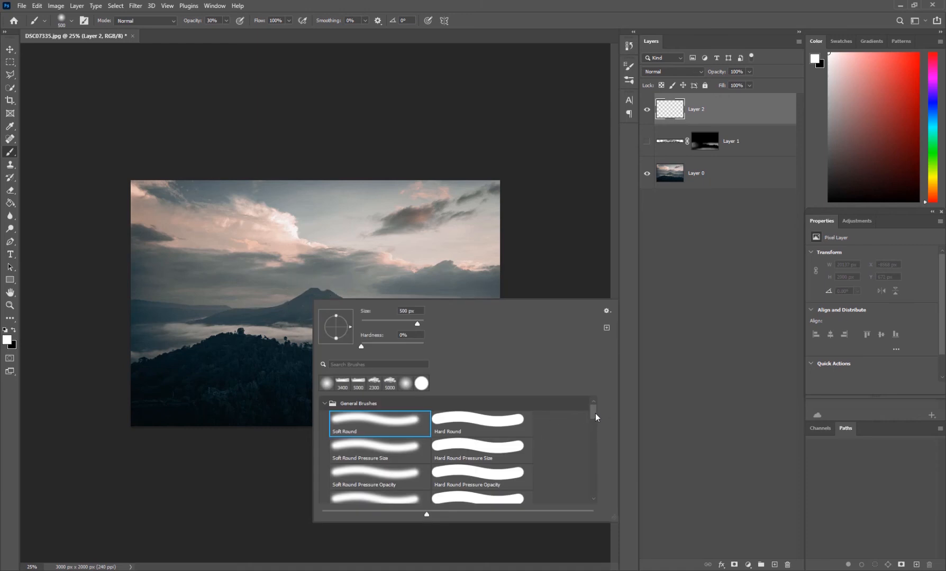
Open the brush import dialog at the ATMOS Brushes folder and close it without loading a file
{"action": "mouse_move", "coordinate": [593, 413]}
{"action": "left_mouse_down"}
{"action": "mouse_move", "coordinate": [594, 493]}
{"action": "mouse_move", "coordinate": [595, 466]}
{"action": "left_mouse_up"}
{"action": "left_click", "coordinate": [606, 311]}
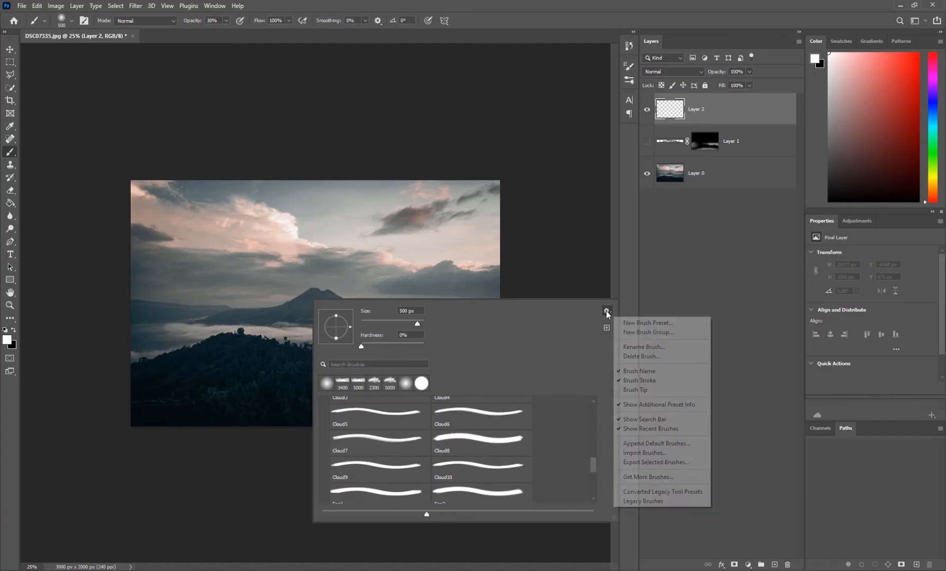
{"action": "left_click", "coordinate": [642, 453]}
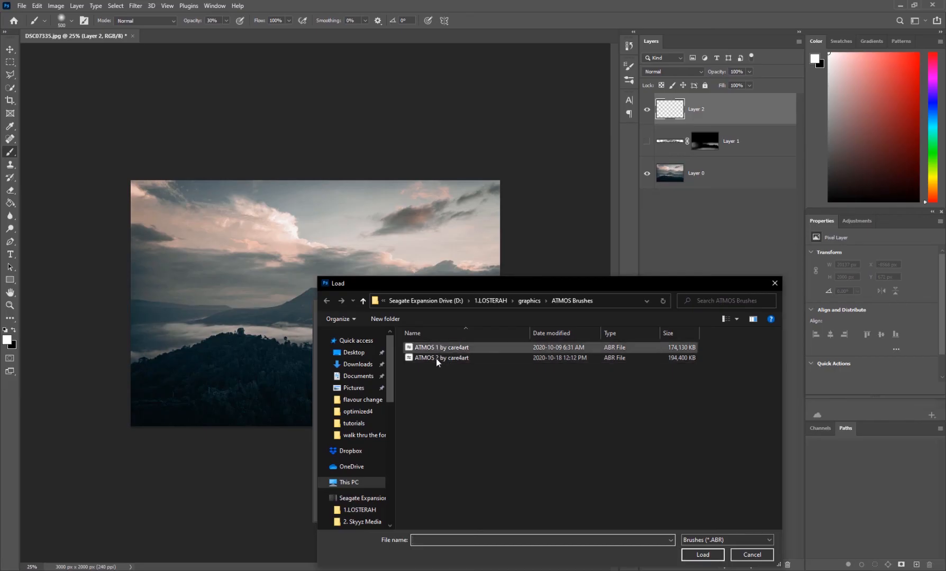
{"action": "left_click", "coordinate": [752, 554]}
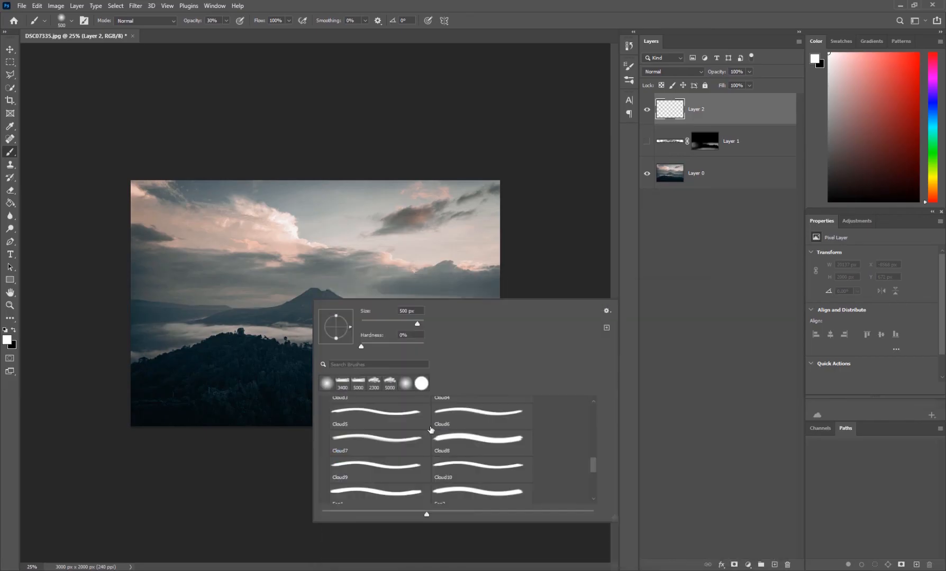
Choose the Fog1 brush preset and undo any test stamp made with it
{"action": "scroll", "coordinate": [492, 454], "scroll_direction": "down", "scroll_amount": 2}
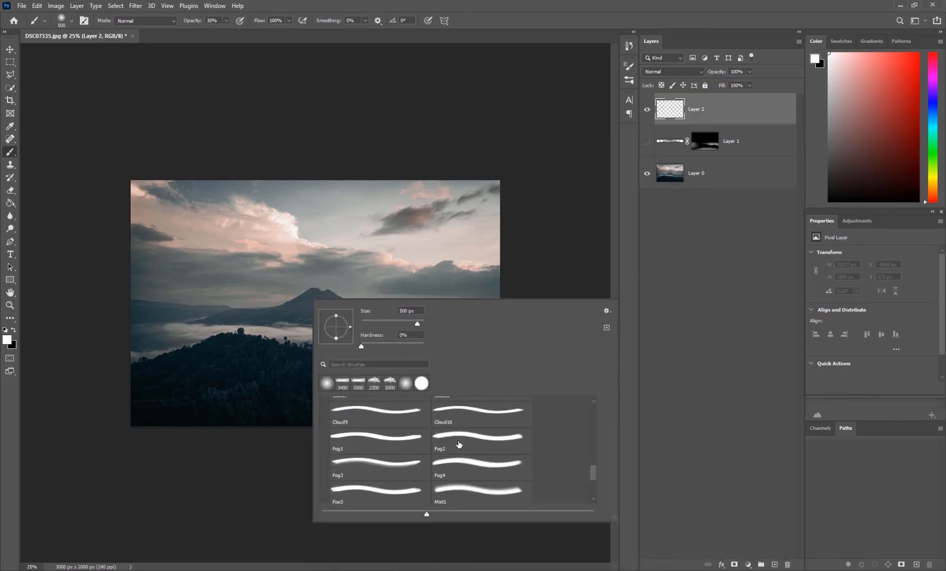
{"action": "left_click", "coordinate": [459, 444]}
{"action": "left_click", "coordinate": [388, 449]}
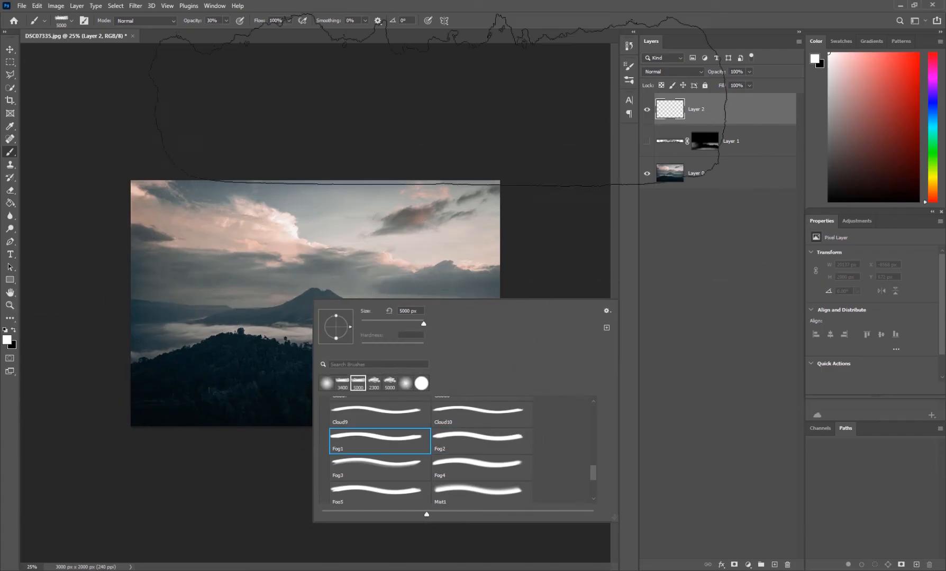
{"action": "left_click", "coordinate": [395, 106]}
{"action": "key", "text": "ctrl+z"}
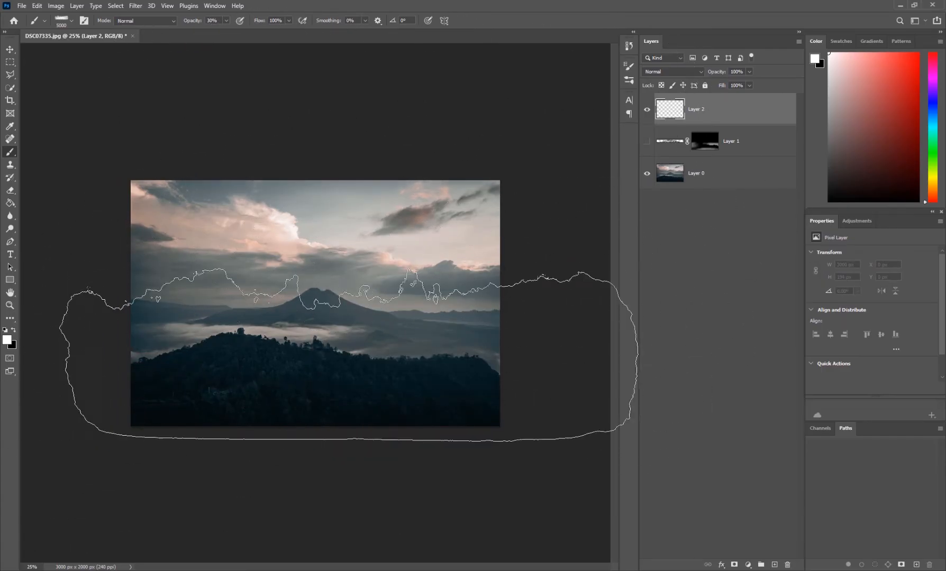
Reduce the Fog1 brush to 3500 px and stamp white fog across the photo's lower edge on the new layer
{"action": "key", "text": "["}
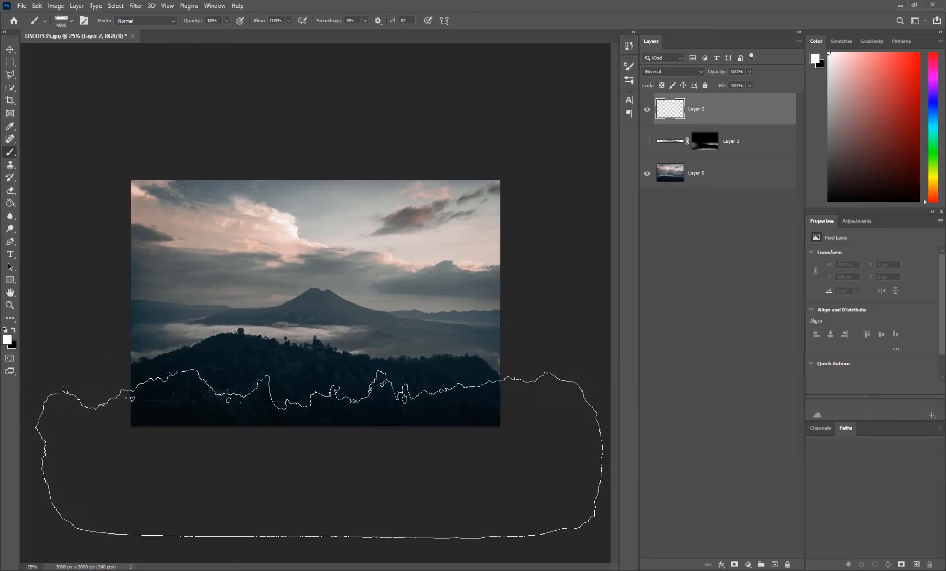
{"action": "key", "text": "bracketleft"}
{"action": "key", "text": "bracketleft"}
{"action": "key", "text": "bracketleft"}
{"action": "key", "text": "bracketleft"}
{"action": "key", "text": "bracketleft"}
{"action": "key", "text": "bracketleft"}
{"action": "key", "text": "bracketleft"}
{"action": "key", "text": "bracketleft"}
{"action": "key", "text": "bracketleft"}
{"action": "key", "text": "bracketleft"}
{"action": "key", "text": "bracketleft"}
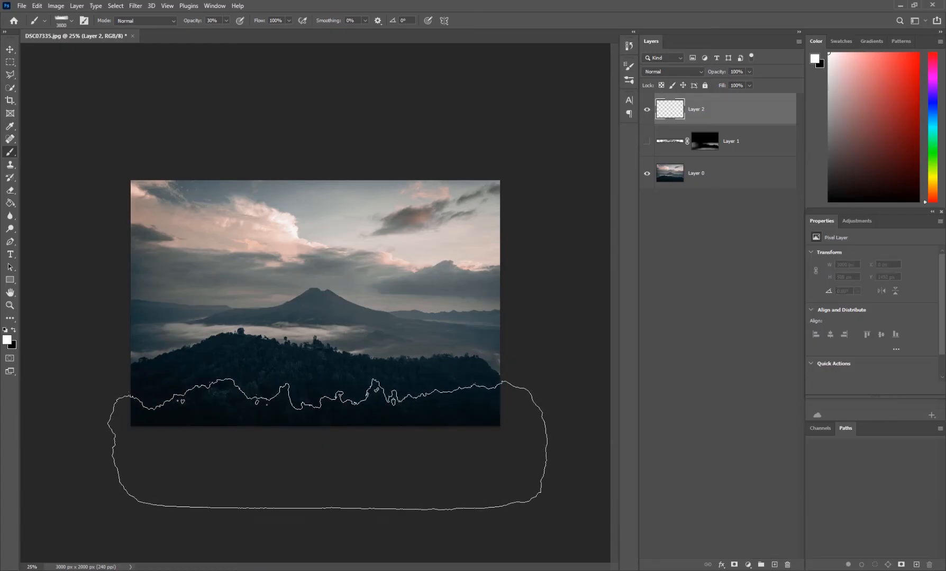
{"action": "key", "text": "bracketleft"}
{"action": "key", "text": "bracketleft"}
{"action": "key", "text": "bracketleft"}
{"action": "left_click", "coordinate": [319, 443]}
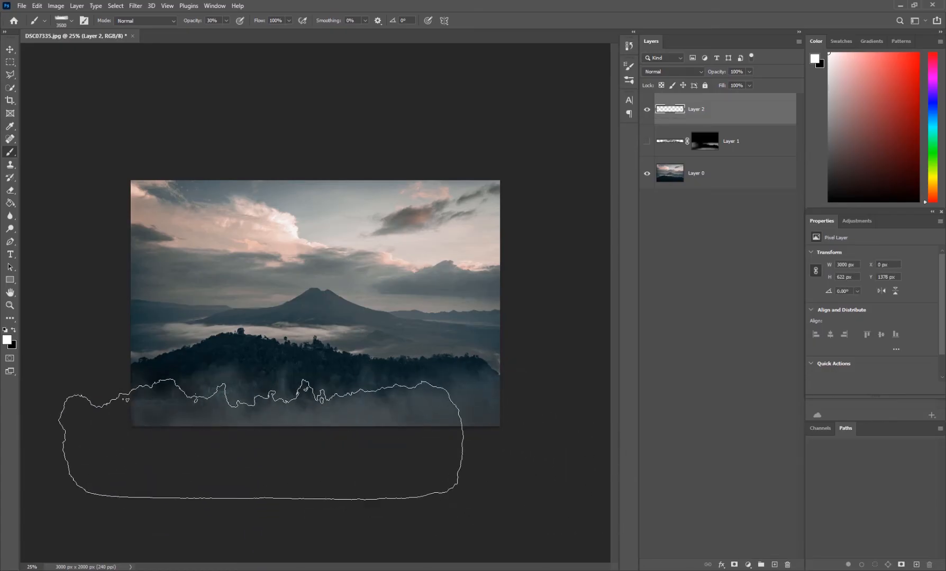
Switch to the Fog2 brush preset and undo any test stamp made with it
{"action": "right_click", "coordinate": [353, 315]}
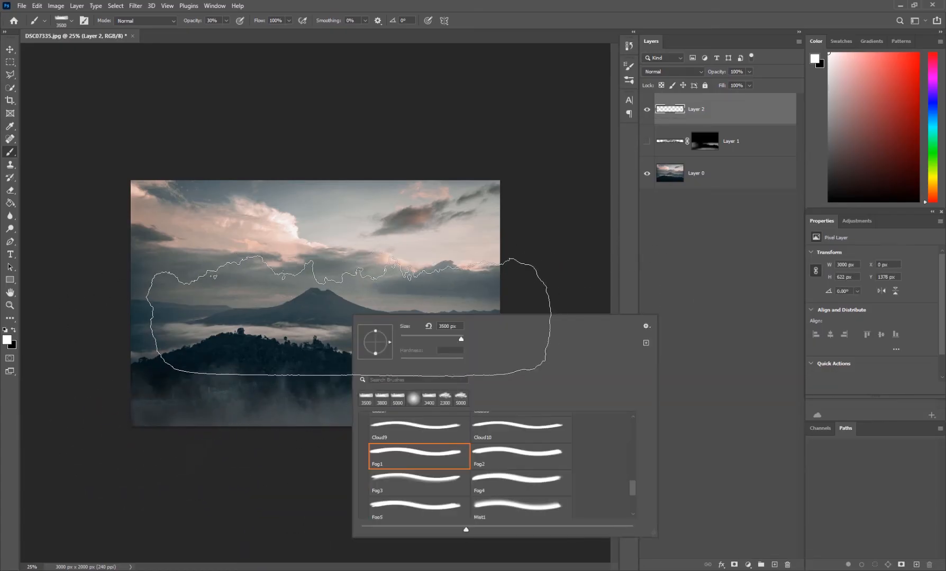
{"action": "left_click", "coordinate": [486, 464]}
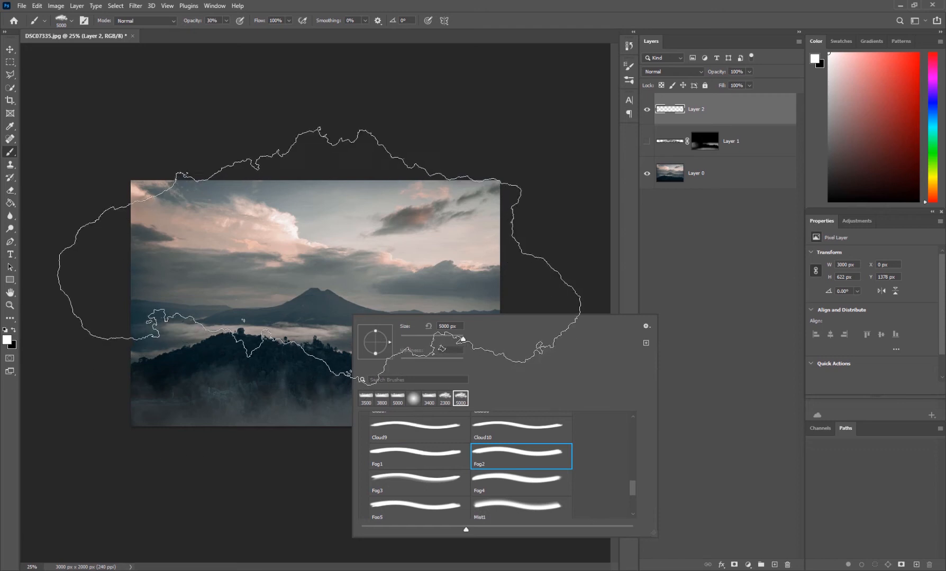
{"action": "left_click", "coordinate": [338, 220]}
{"action": "key", "text": "ctrl+z"}
Reduce the Fog2 brush to 1800 px and stamp fog over the dark hill's right slope, replacing the 43% opacity stamp with one at 34%
{"action": "key", "text": "bracketleft"}
{"action": "key", "text": "bracketleft"}
{"action": "key", "text": "bracketleft"}
{"action": "key", "text": "bracketleft"}
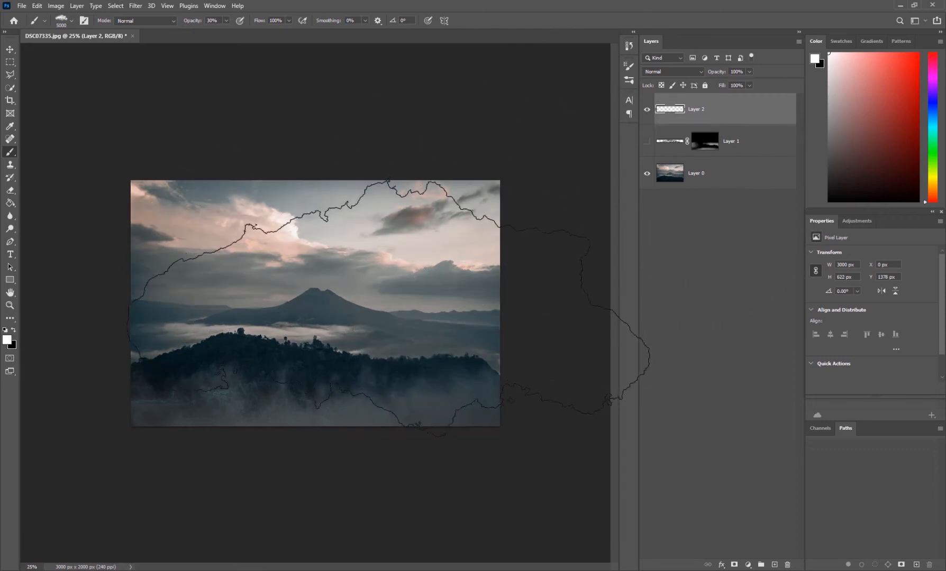
{"action": "key", "text": "bracketleft"}
{"action": "key", "text": "bracketleft"}
{"action": "key", "text": "bracketleft"}
{"action": "key", "text": "bracketleft"}
{"action": "key", "text": "bracketleft"}
{"action": "key", "text": "bracketleft"}
{"action": "key", "text": "bracketleft"}
{"action": "key", "text": "bracketleft"}
{"action": "key", "text": "bracketleft"}
{"action": "key", "text": "bracketleft"}
{"action": "key", "text": "bracketleft"}
{"action": "key", "text": "bracketleft"}
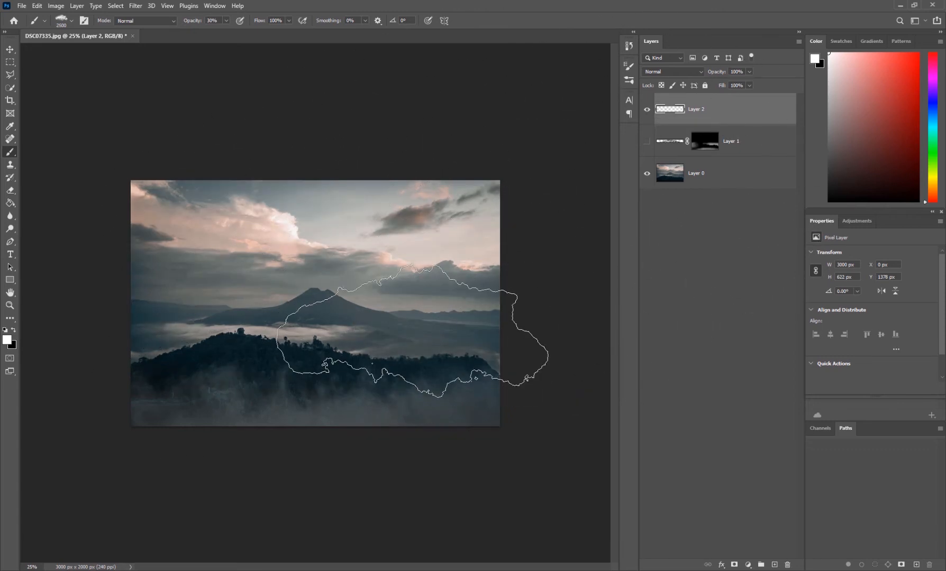
{"action": "key", "text": "4"}
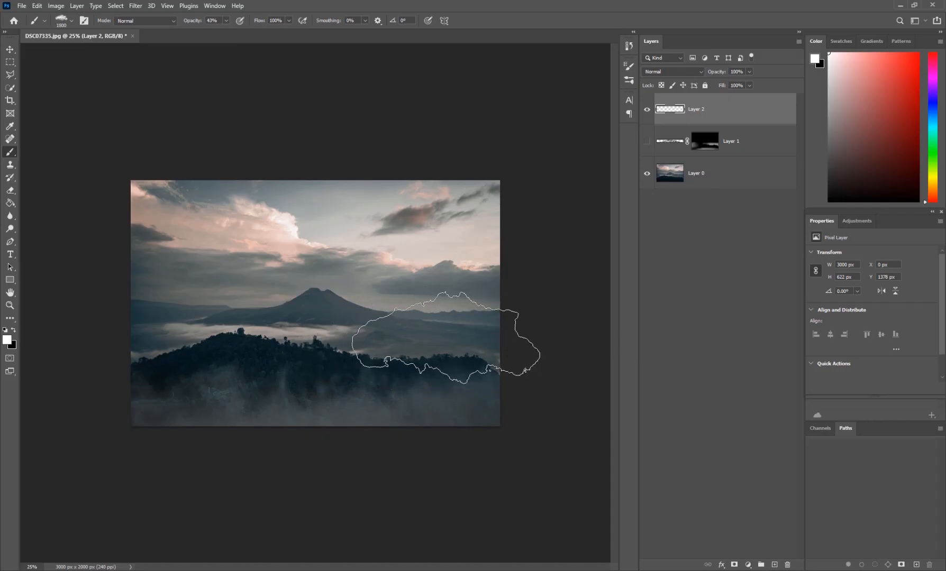
{"action": "left_click", "coordinate": [449, 339]}
{"action": "key", "text": "ctrl+z"}
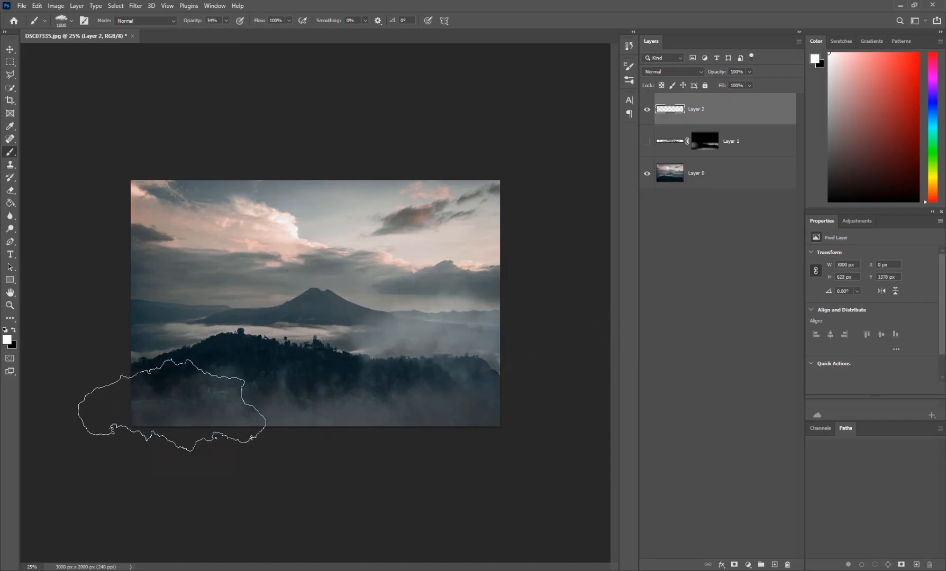
Stamp white fog with the Fog2 brush at 34% opacity along the photo's left edge, beside the dark hill
{"action": "key", "text": "bracketleft"}
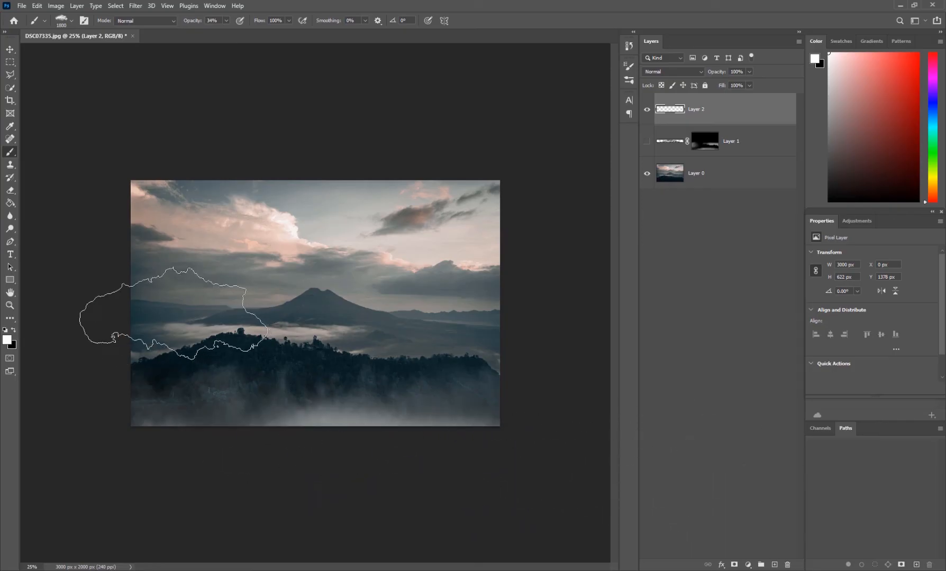
{"action": "left_click", "coordinate": [101, 354]}
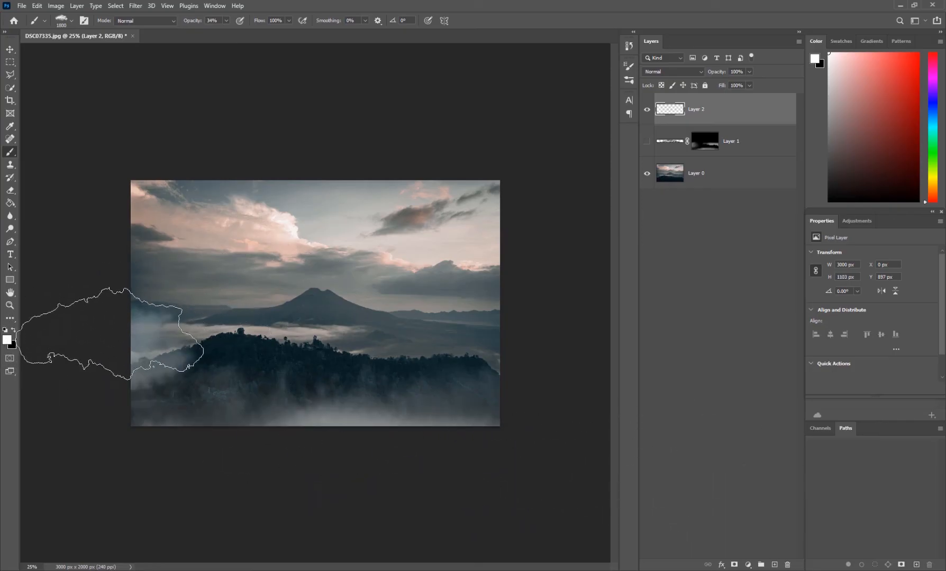
{"action": "left_click", "coordinate": [125, 322]}
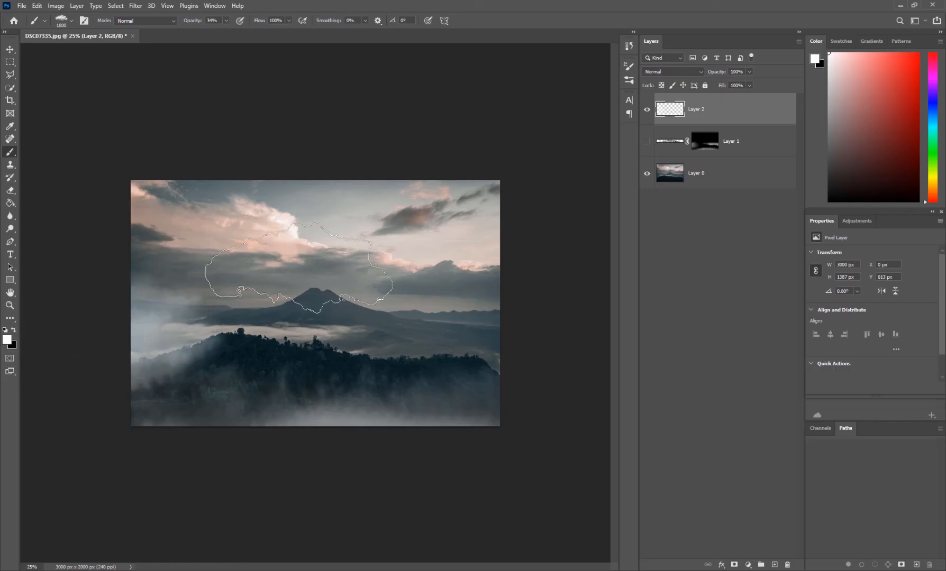
Close the brush settings without changes and add a white layer mask to Layer 2
{"action": "right_click", "coordinate": [310, 298]}
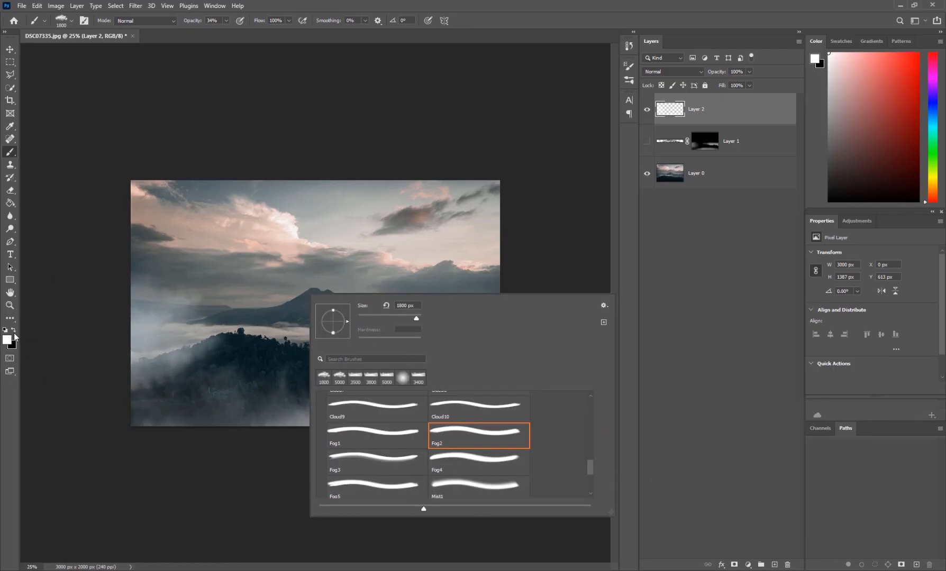
{"action": "left_click", "coordinate": [764, 407]}
{"action": "left_click", "coordinate": [739, 109]}
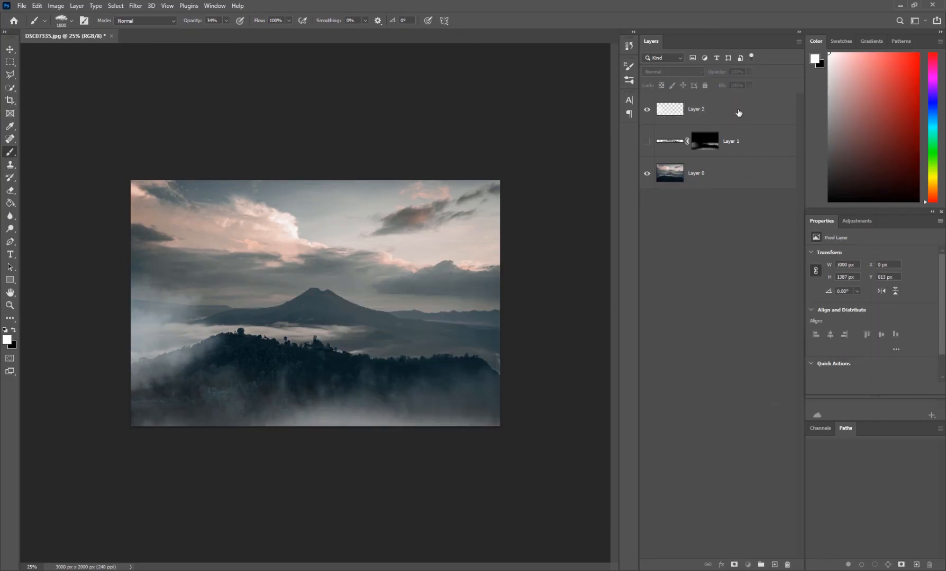
{"action": "left_click", "coordinate": [734, 565]}
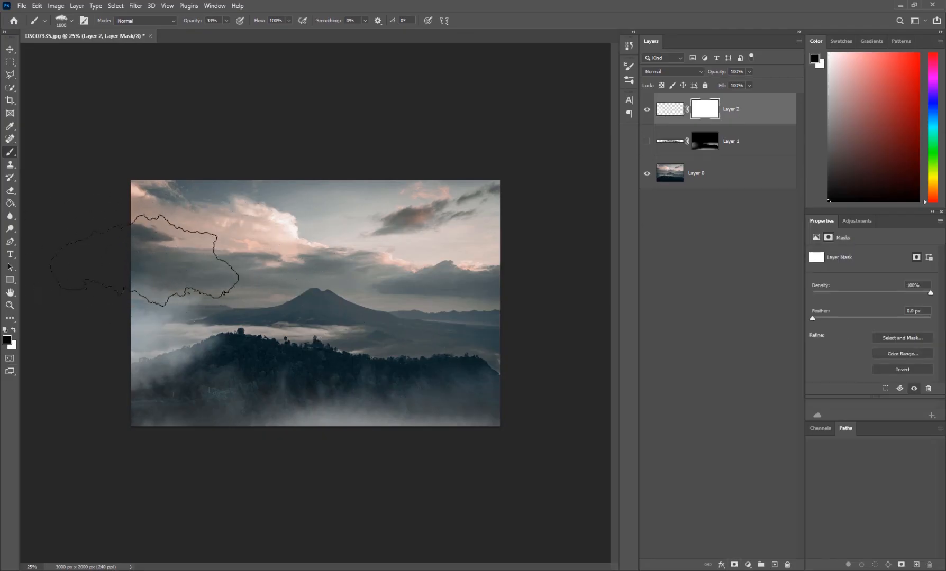
Raise the brush opacity to 100% and paint black on Layer 2's mask over the fog beside the distant mountains at the photo's left edge
{"action": "left_click", "coordinate": [210, 250]}
{"action": "key", "text": "0"}
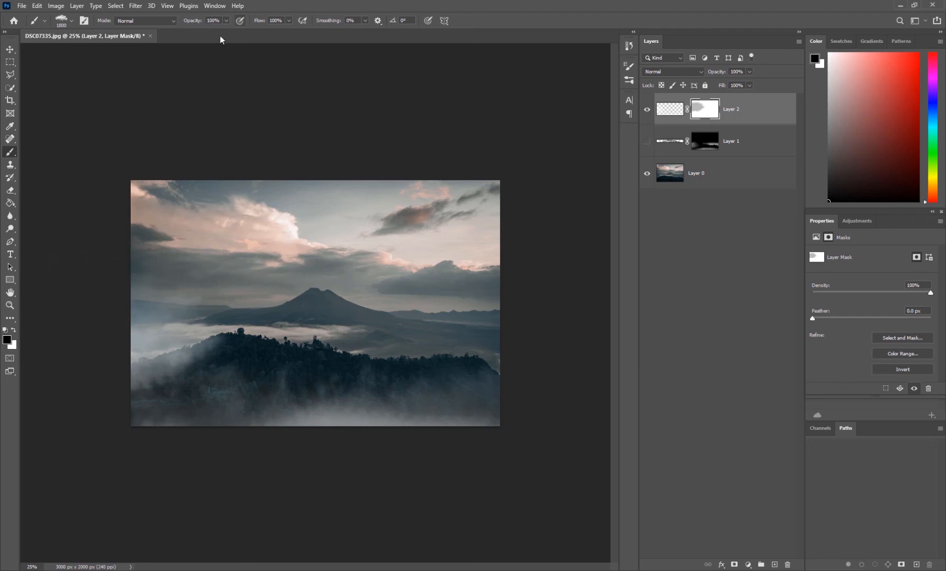
{"action": "mouse_move", "coordinate": [153, 270]}
{"action": "left_mouse_down"}
{"action": "mouse_move", "coordinate": [383, 266]}
{"action": "mouse_move", "coordinate": [266, 271]}
{"action": "mouse_move", "coordinate": [173, 295]}
{"action": "mouse_move", "coordinate": [165, 283]}
{"action": "mouse_move", "coordinate": [112, 285]}
{"action": "mouse_move", "coordinate": [321, 292]}
{"action": "mouse_move", "coordinate": [151, 278]}
{"action": "mouse_move", "coordinate": [237, 304]}
{"action": "mouse_move", "coordinate": [341, 247]}
{"action": "mouse_move", "coordinate": [159, 302]}
{"action": "left_mouse_up"}
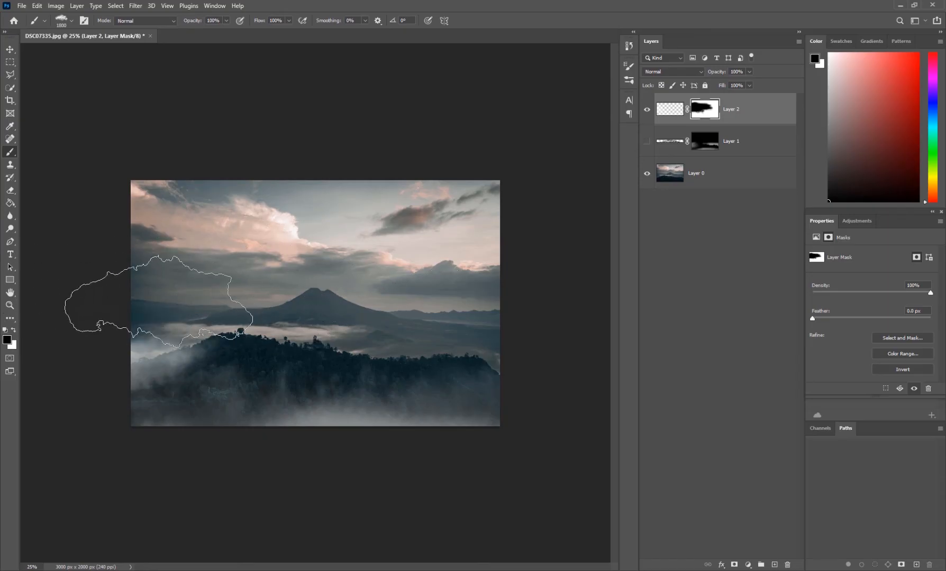
{"action": "left_click", "coordinate": [140, 321]}
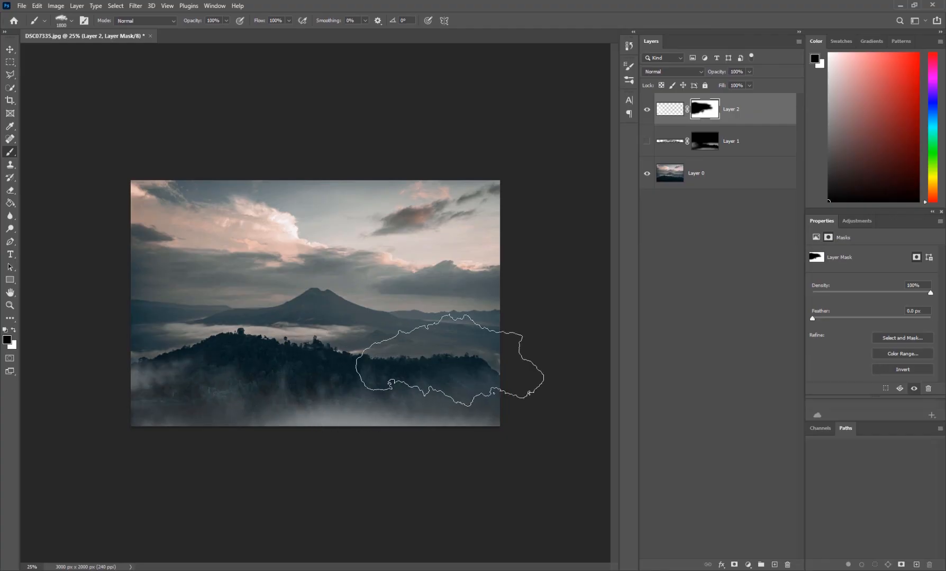
Thin the fog over the dark hill and lower edge with black at 30% opacity on Layer 2's mask, replacing the 100% stamp
{"action": "left_click", "coordinate": [392, 373]}
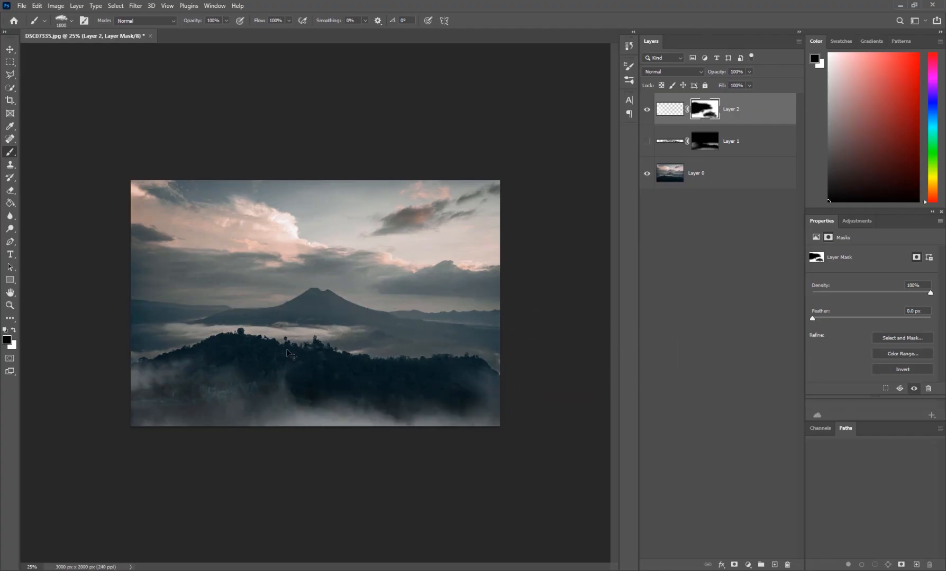
{"action": "key", "text": "ctrl+z"}
{"action": "key", "text": "3"}
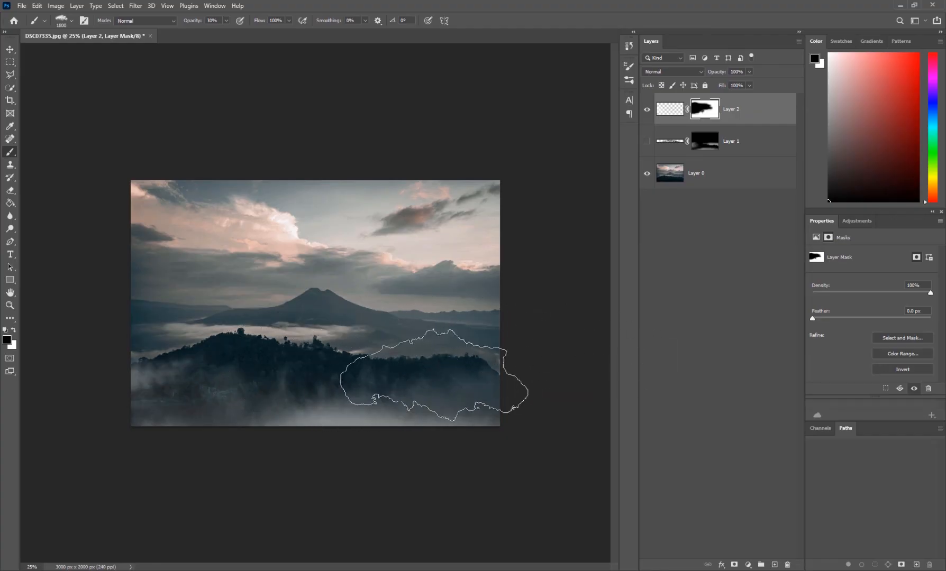
{"action": "left_click", "coordinate": [434, 375]}
{"action": "left_click", "coordinate": [351, 391]}
{"action": "left_click", "coordinate": [179, 400]}
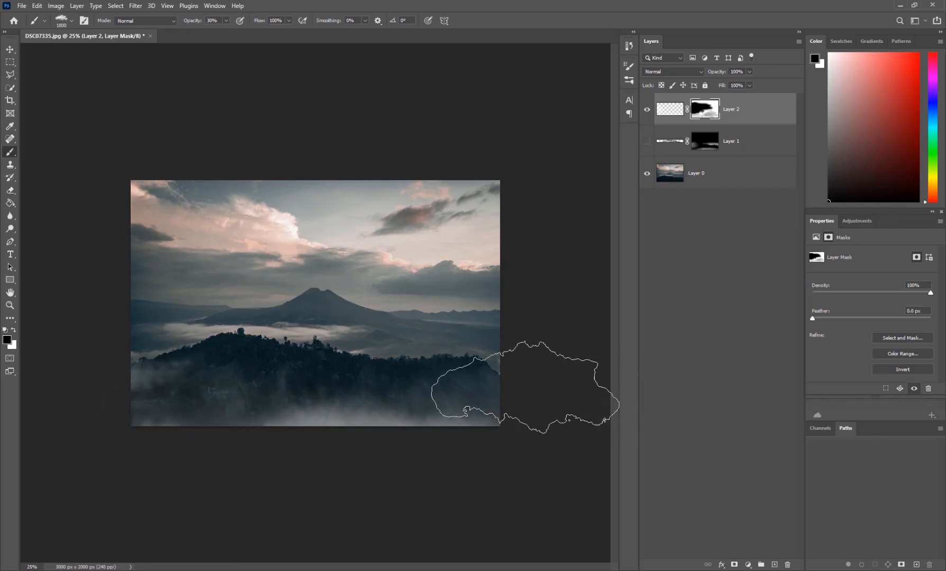
{"action": "left_click", "coordinate": [499, 374]}
{"action": "left_click_drag", "start_coordinate": [430, 437], "coordinate": [323, 432]}
{"action": "left_click_drag", "start_coordinate": [374, 452], "coordinate": [598, 457]}
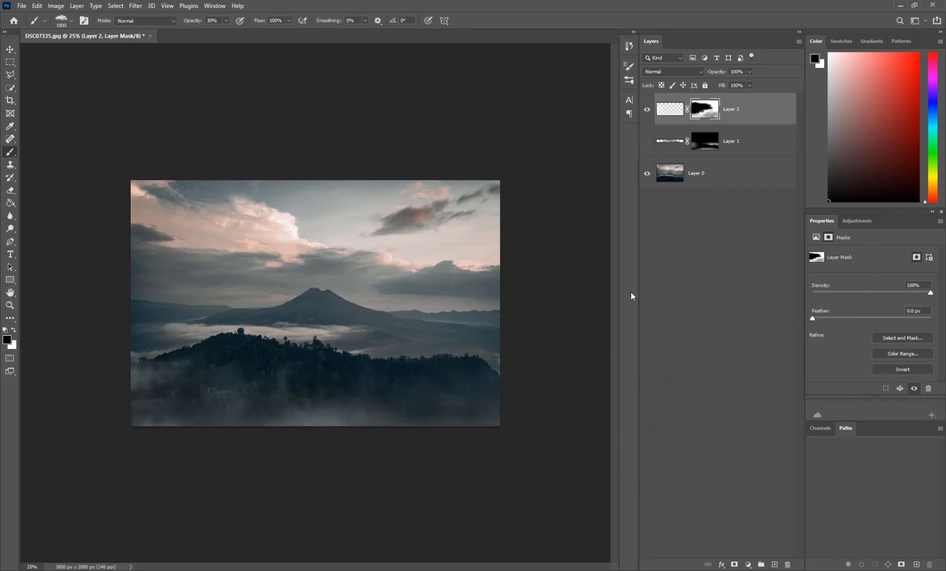
Hide Layer 2, turn Layer 1's visibility back on, and select Layer 1 with its opacity control open
{"action": "key", "text": "v"}
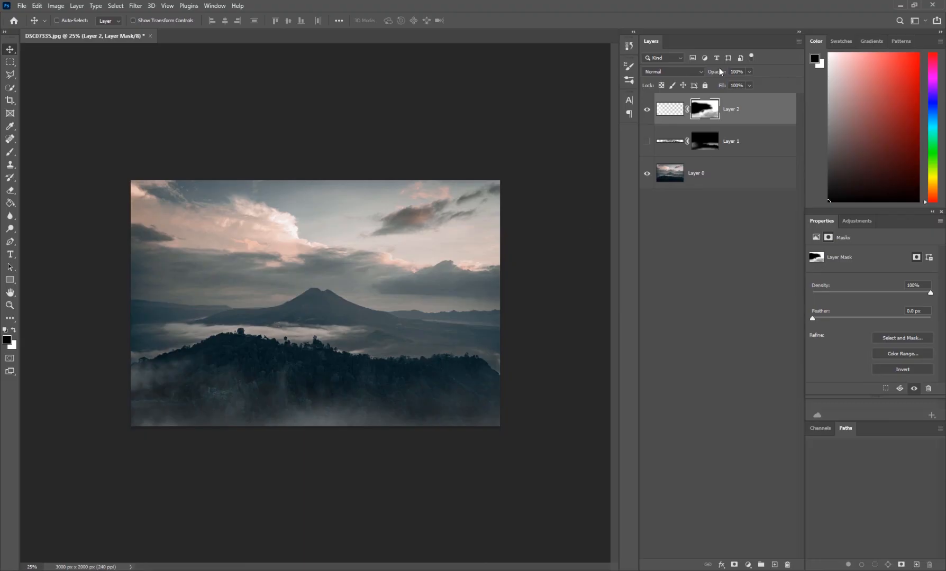
{"action": "left_click", "coordinate": [647, 110]}
{"action": "left_click", "coordinate": [646, 141]}
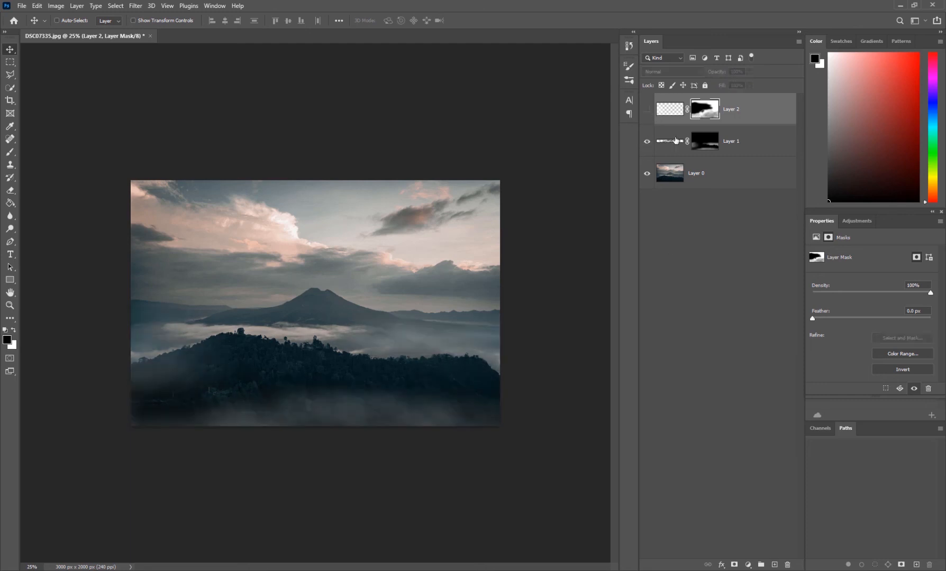
{"action": "left_click", "coordinate": [670, 142]}
{"action": "left_click", "coordinate": [749, 72]}
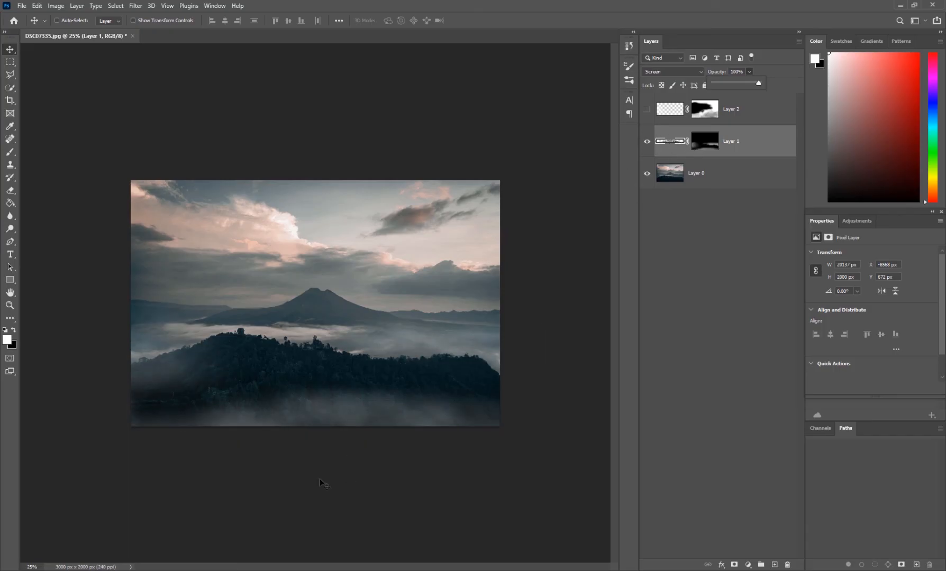
Target Layer 1's mask with the Brush tool and make white the foreground color for painting
{"action": "left_click", "coordinate": [709, 146]}
{"action": "key", "text": "x"}
{"action": "key", "text": "b"}
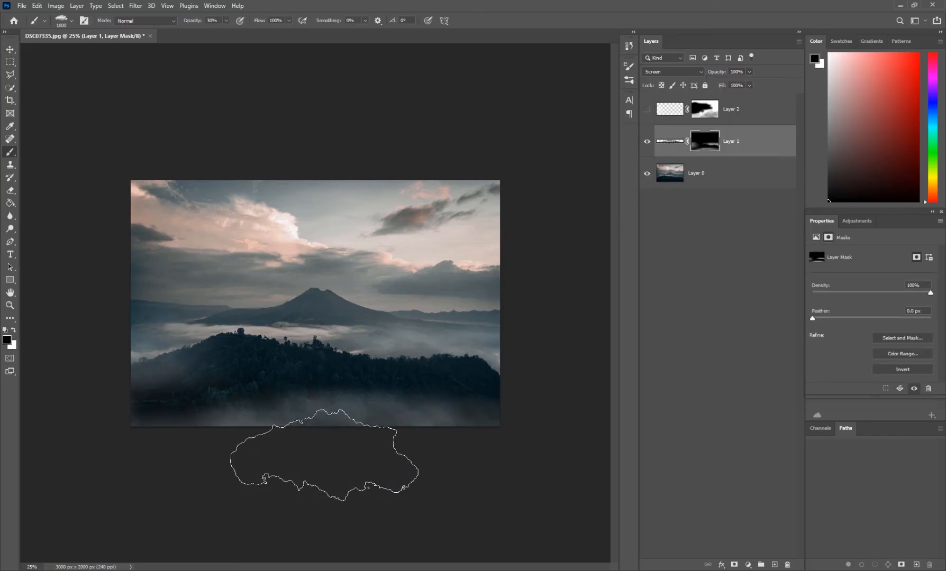
{"action": "key", "text": "x"}
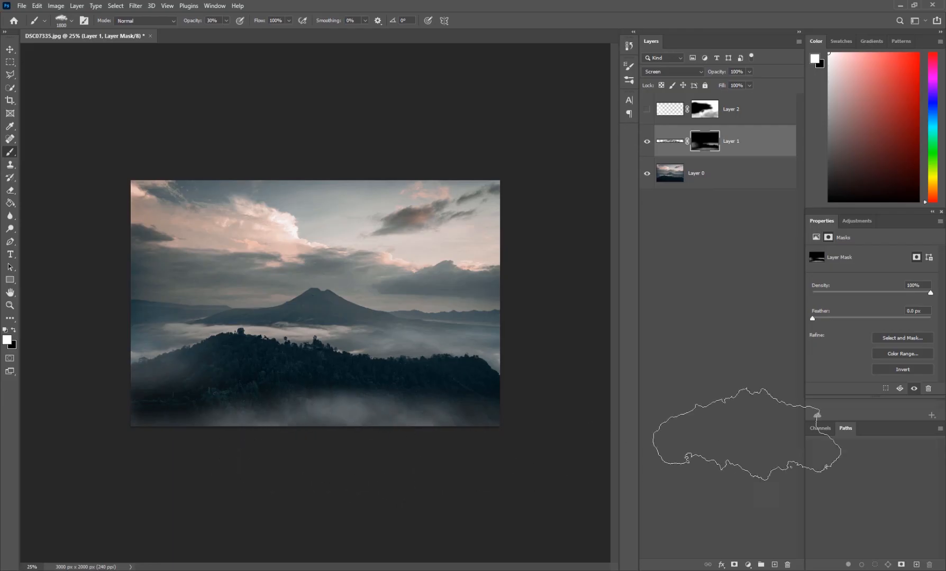